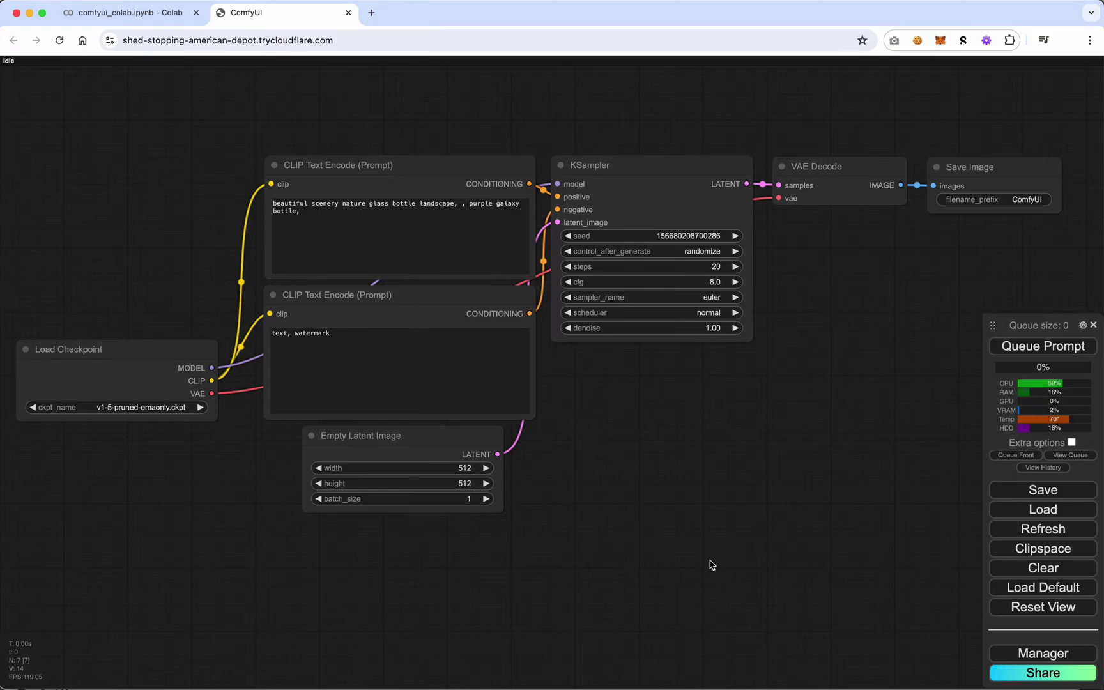
- Load vid2vid-fixed.json onto the canvas and highlight the missing PrepImageForClipVision node type
key(super+Tab)
key(super+Tab)
key(super+Tab)
key(super+Tab)
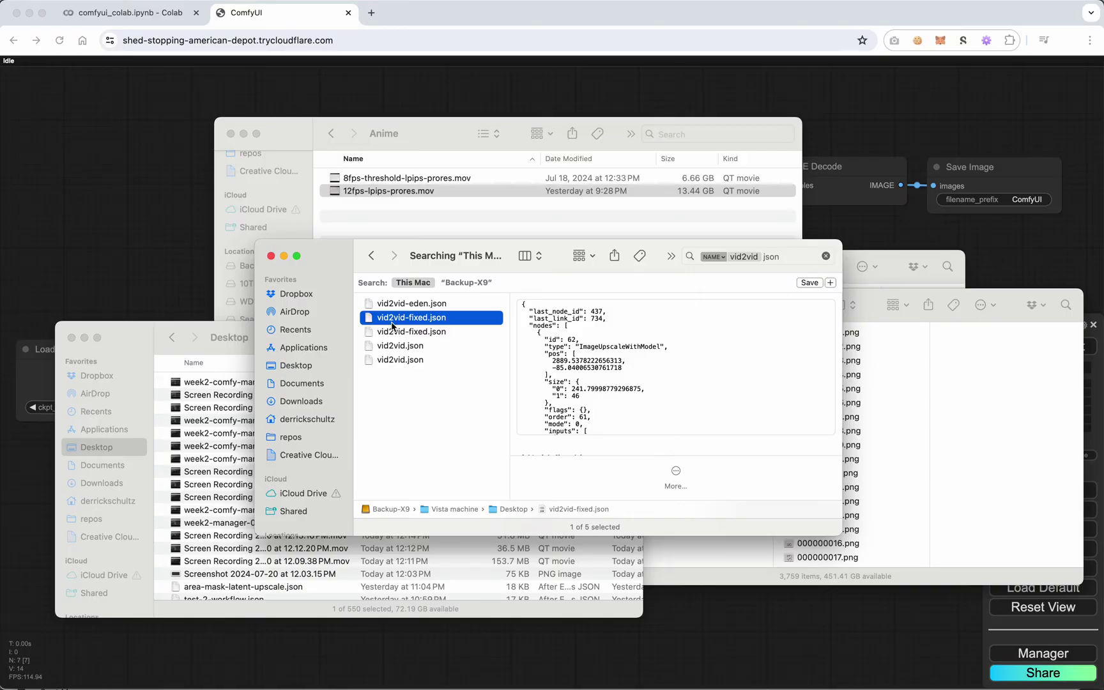
drag(391, 326, 212, 249)
key(super+Tab)
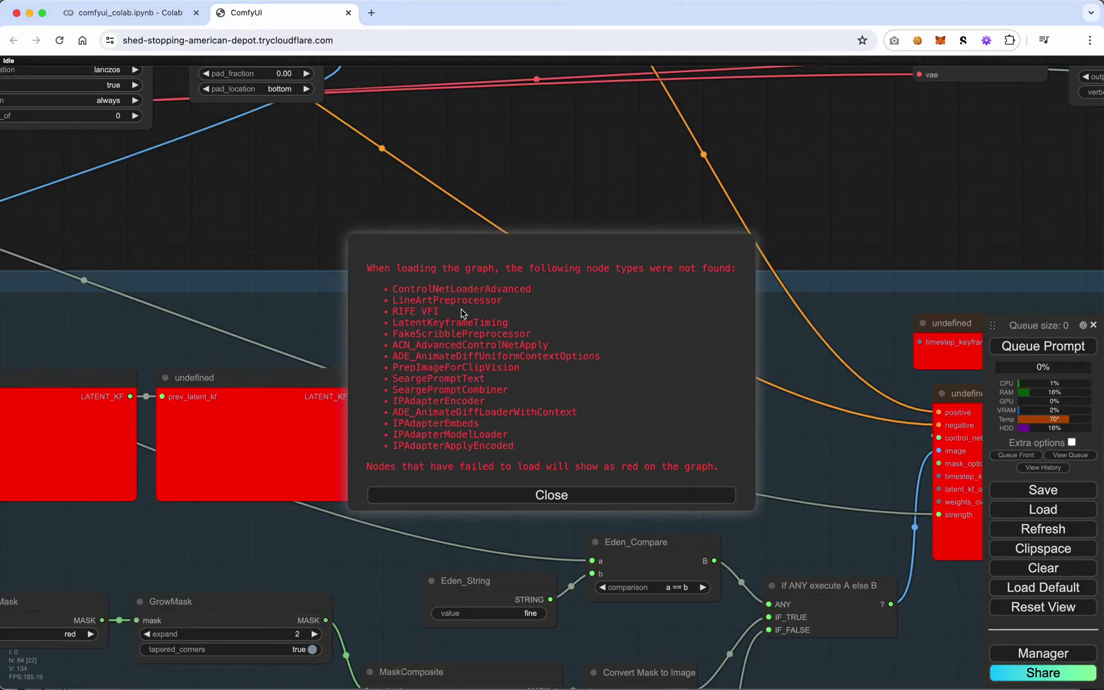
drag(524, 368, 395, 367)
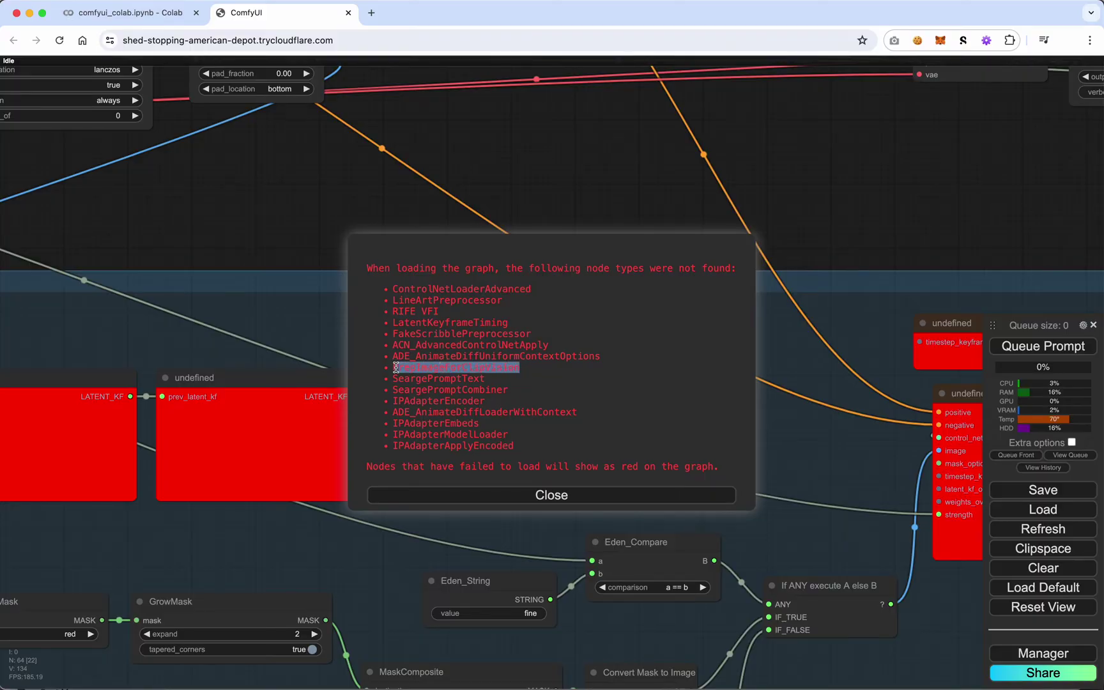
- Dismiss the missing-nodes warning and open Manager's Install Missing Custom Nodes list
click(571, 495)
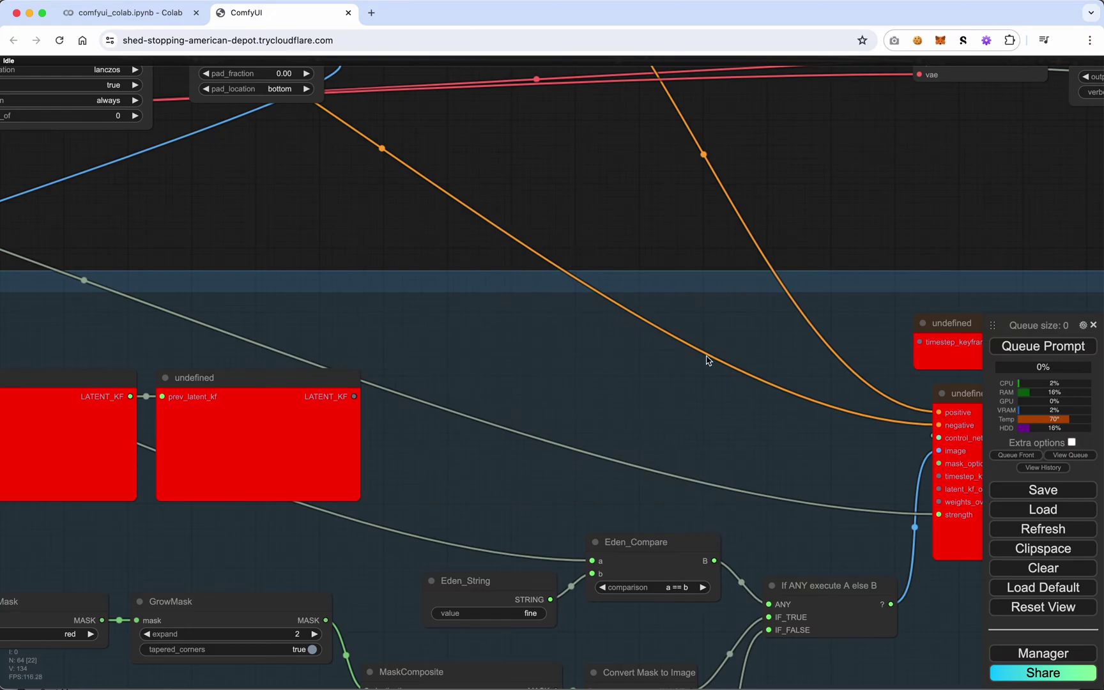
click(1029, 653)
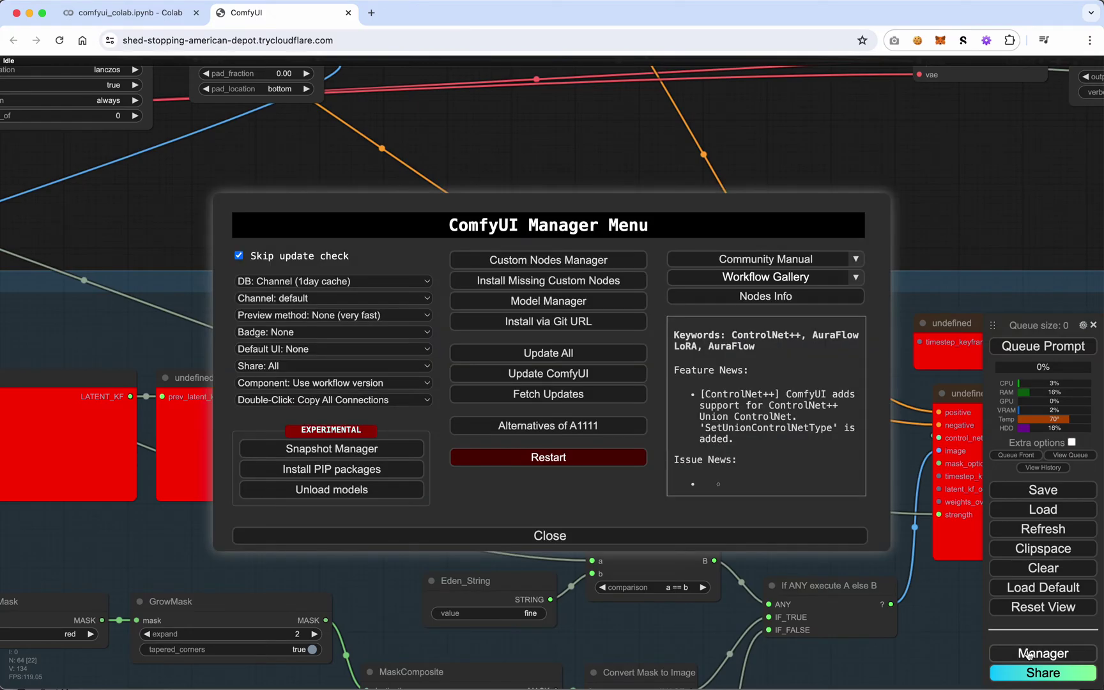
click(535, 281)
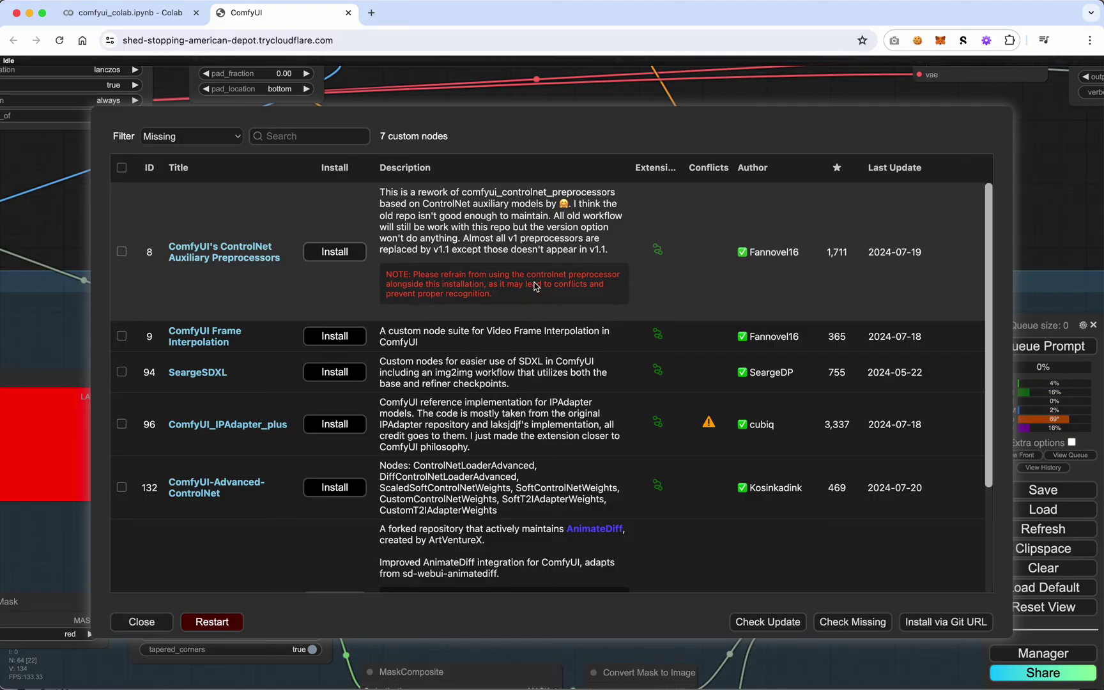
- Look over the 7 missing packs and open SeargeSDXL's repository in a new tab
scroll(509, 384, down, 1)
scroll(509, 383, down, 3)
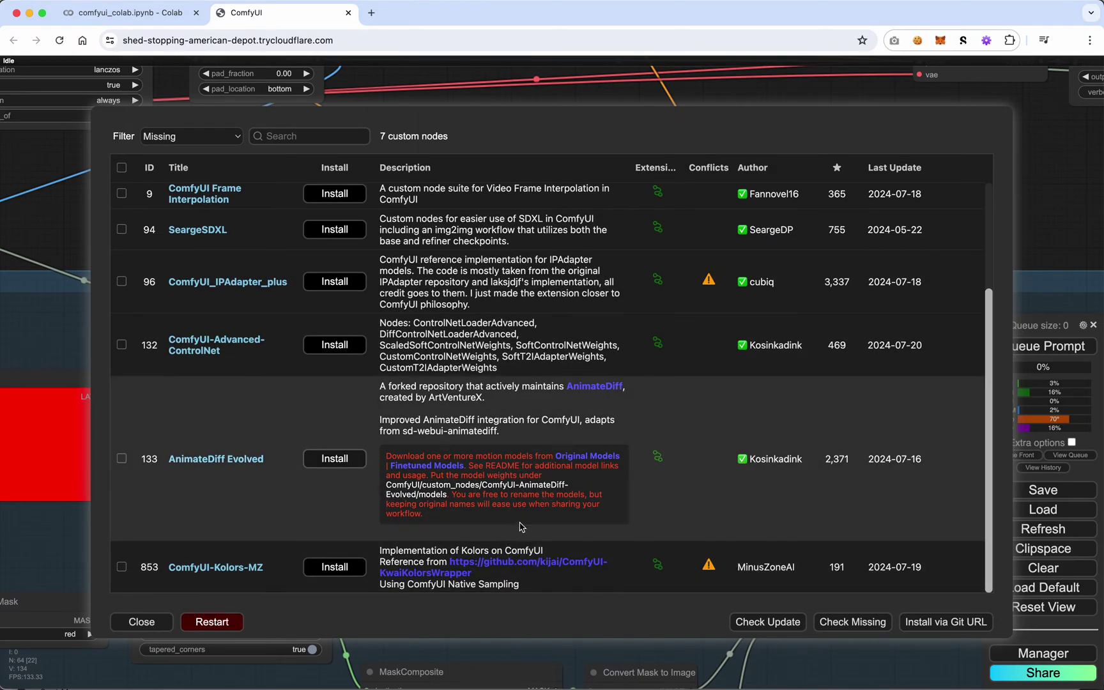
scroll(523, 525, up, 3)
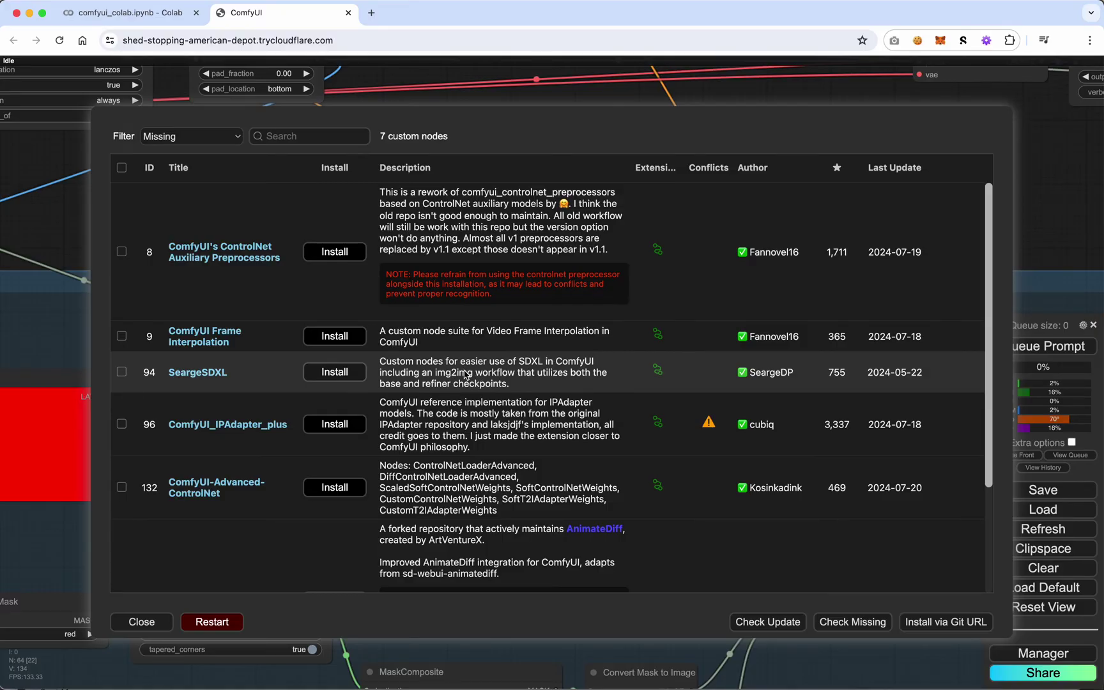
click(211, 376)
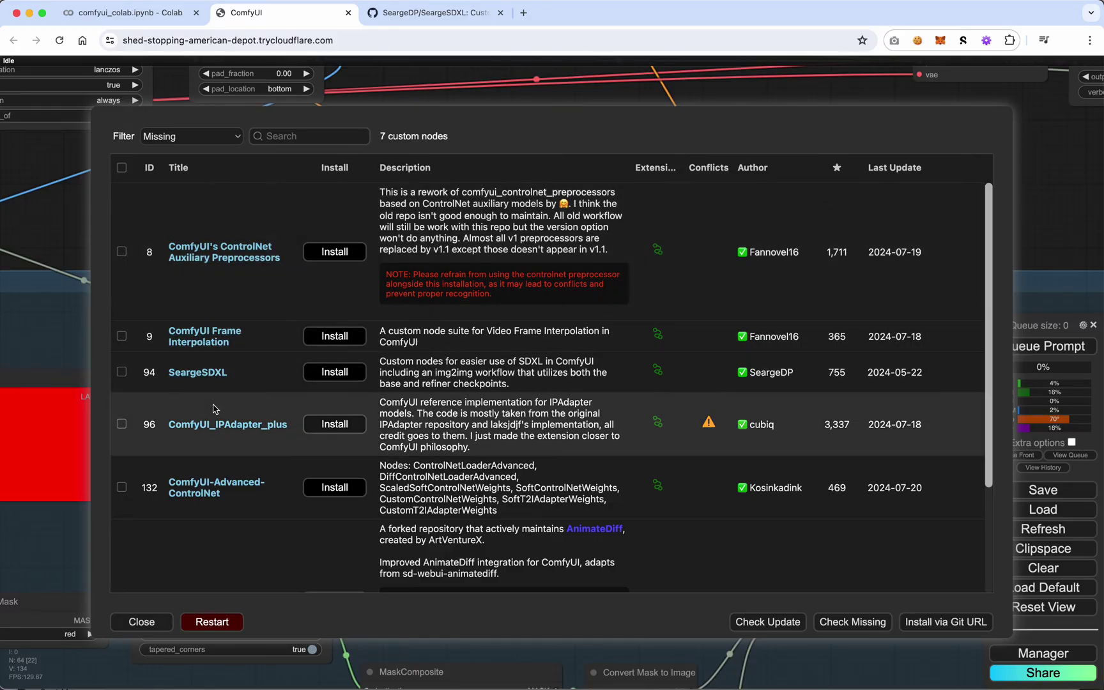
- Search the SeargeSDXL README for the prep image node
click(411, 16)
scroll(129, 472, down, 3)
scroll(130, 471, down, 10)
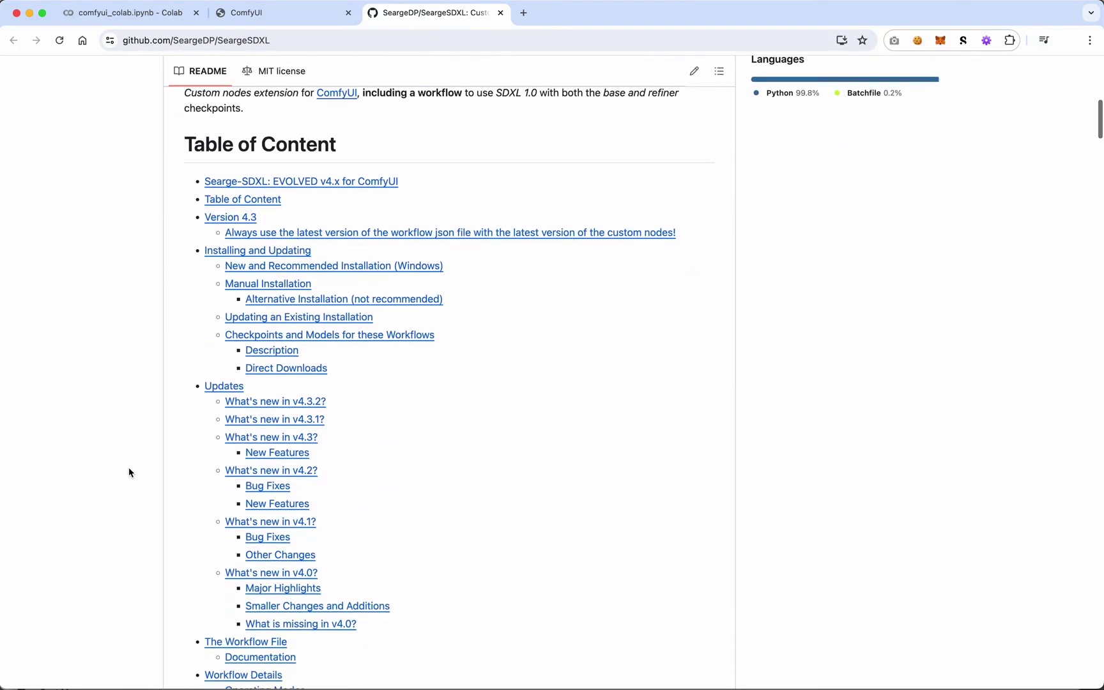
scroll(129, 472, down, 15)
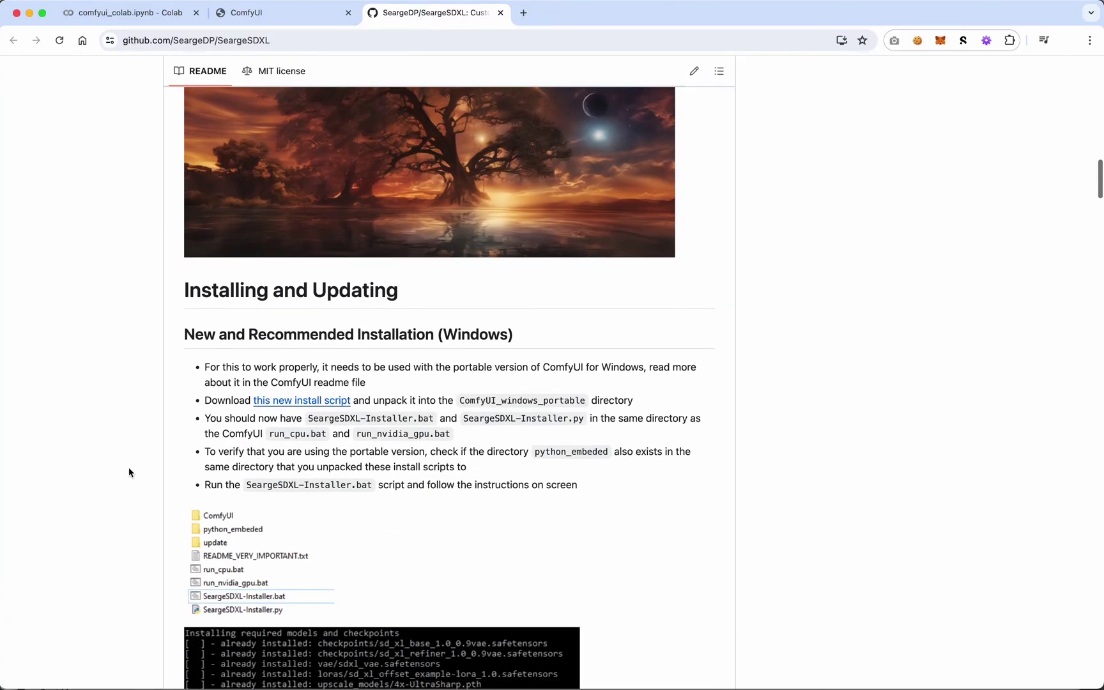
scroll(129, 468, down, 1)
key(super+f)
text(prep)
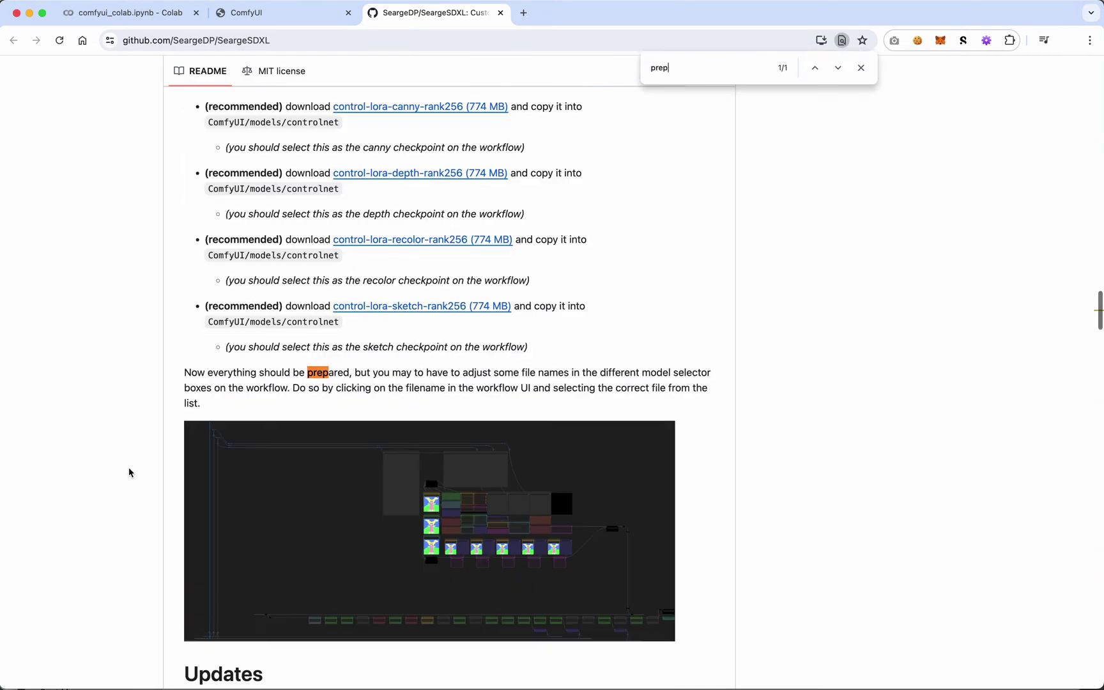
text( im)
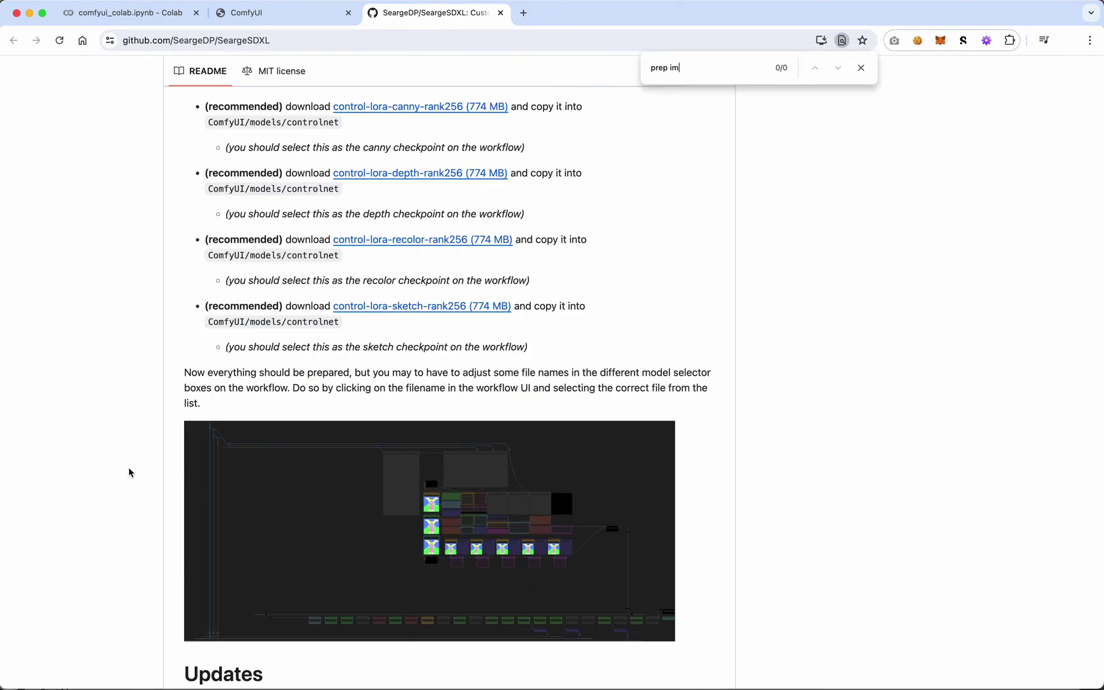
key(BackSpace)
key(BackSpace)
key(BackSpace)
text(image)
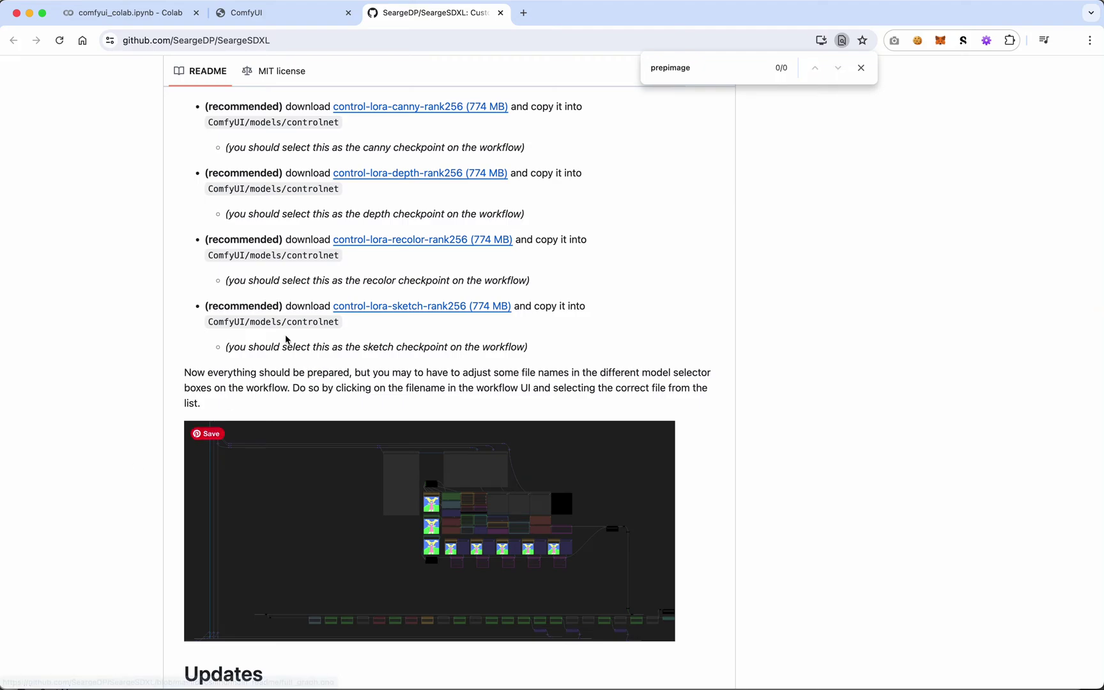
- Open the ComfyUI_IPAdapter_plus repository from the Manager's missing list in a new tab
click(294, 14)
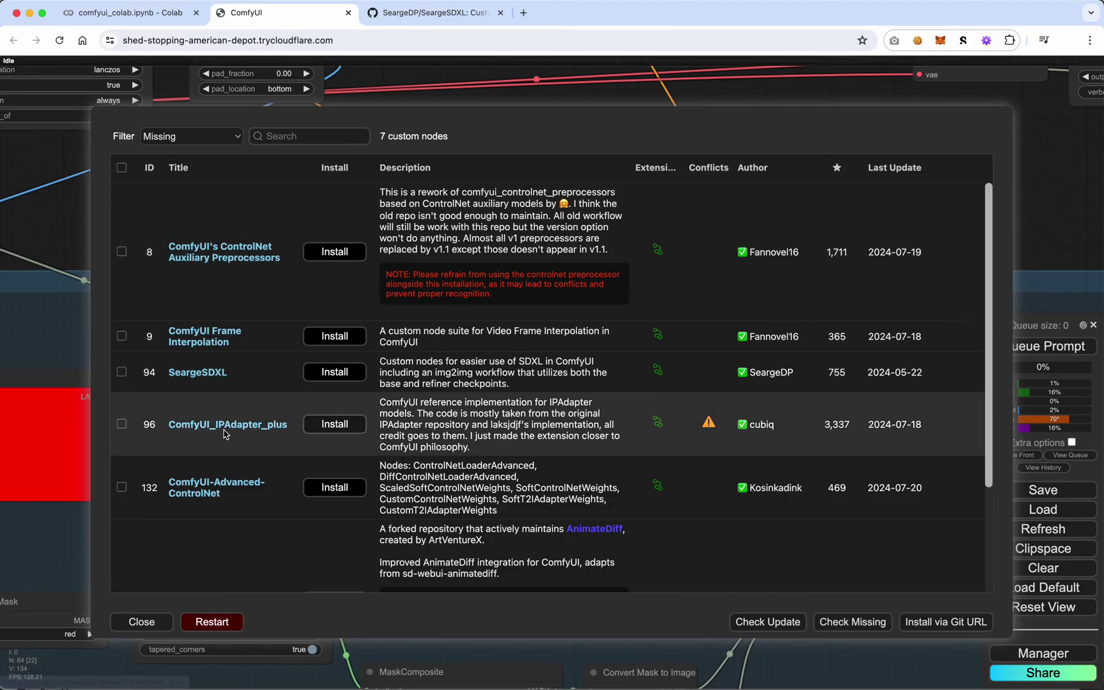
scroll(224, 434, down, 3)
scroll(224, 435, up, 1)
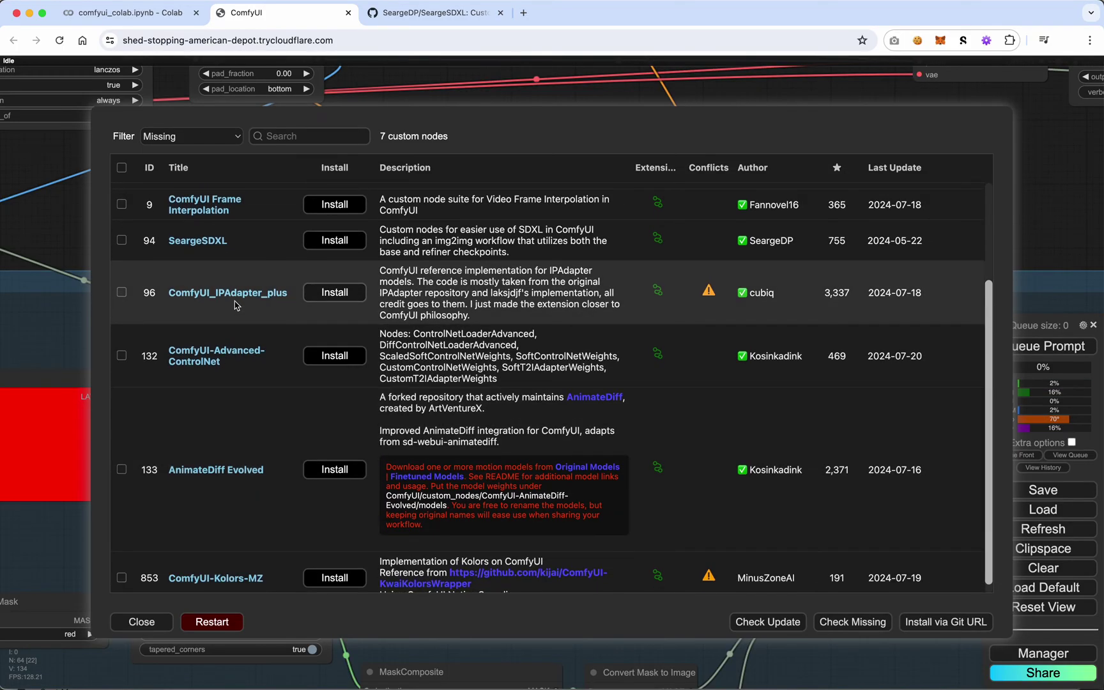
click(233, 293)
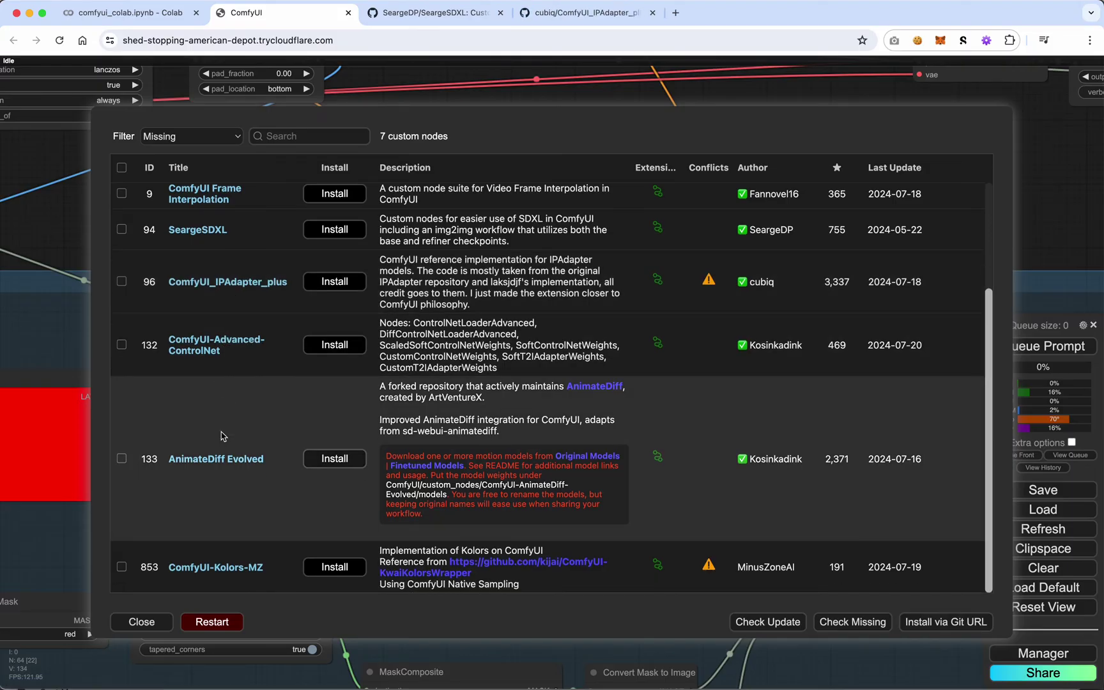
- Search the ComfyUI_IPAdapter_plus README for 'pr', finding no matches
scroll(225, 434, down, 1)
click(578, 12)
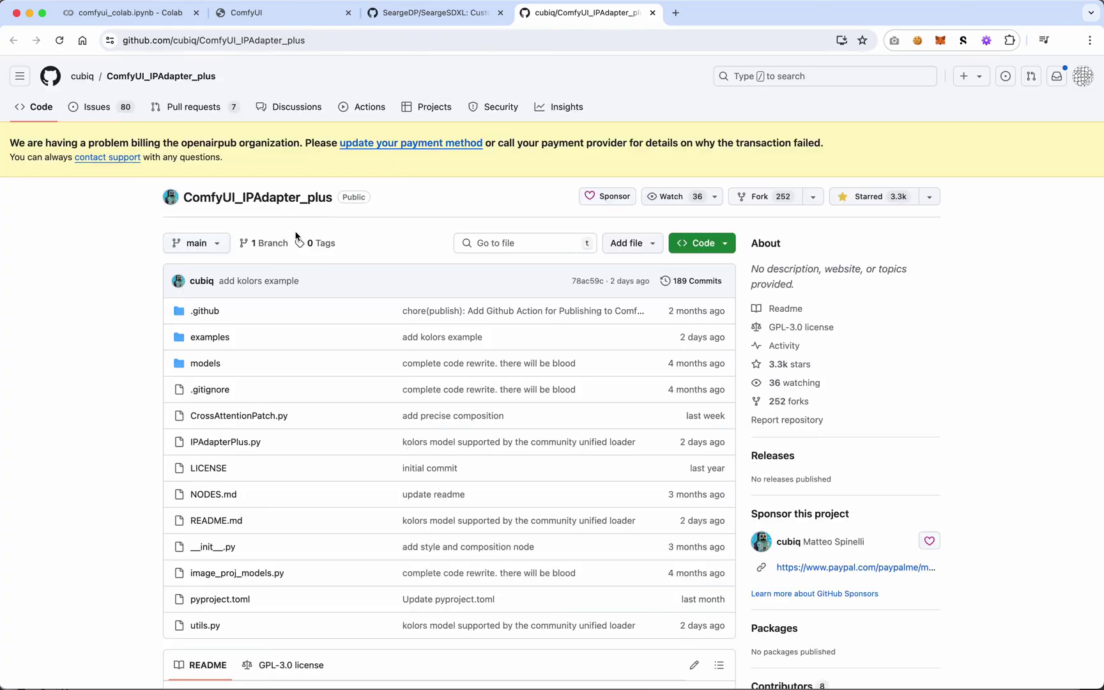
scroll(90, 383, down, 10)
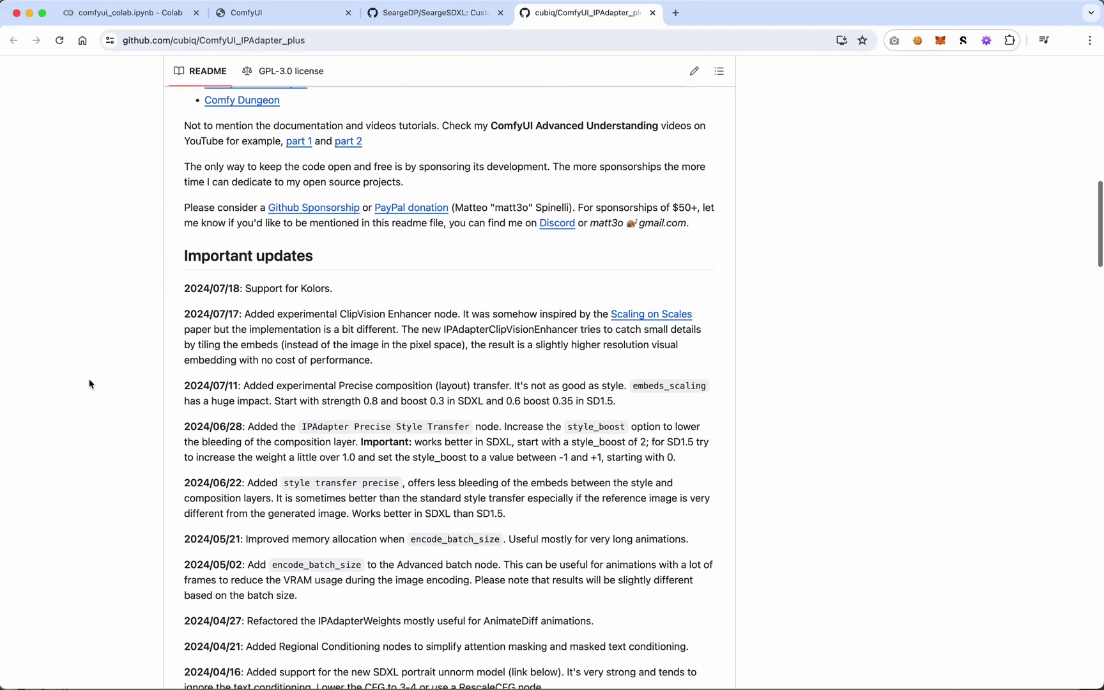
scroll(90, 383, down, 5)
key(super+f)
text(prep)
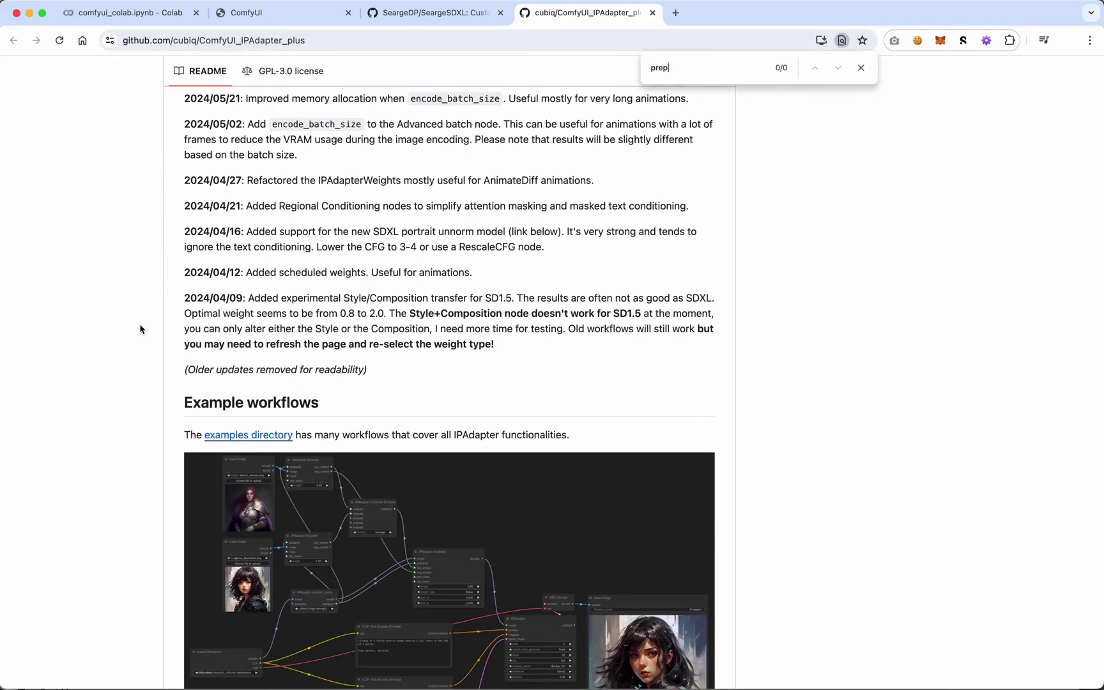
scroll(258, 310, up, 15)
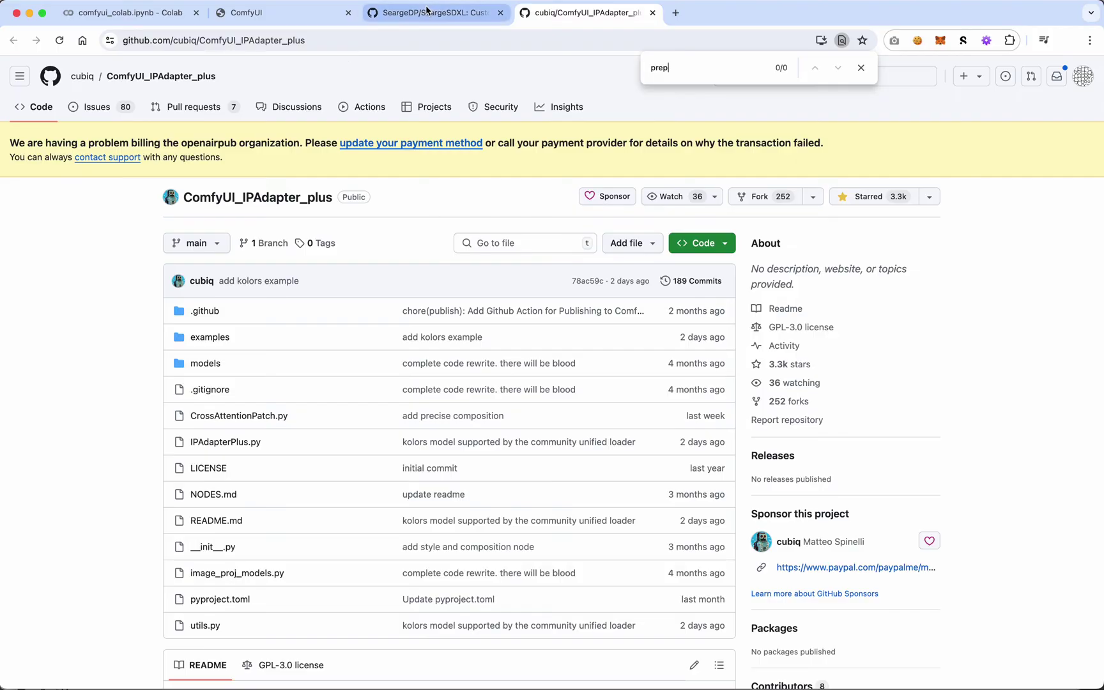
- Open AnimateDiff Evolved and another missing pack's repositories in new tabs
click(281, 13)
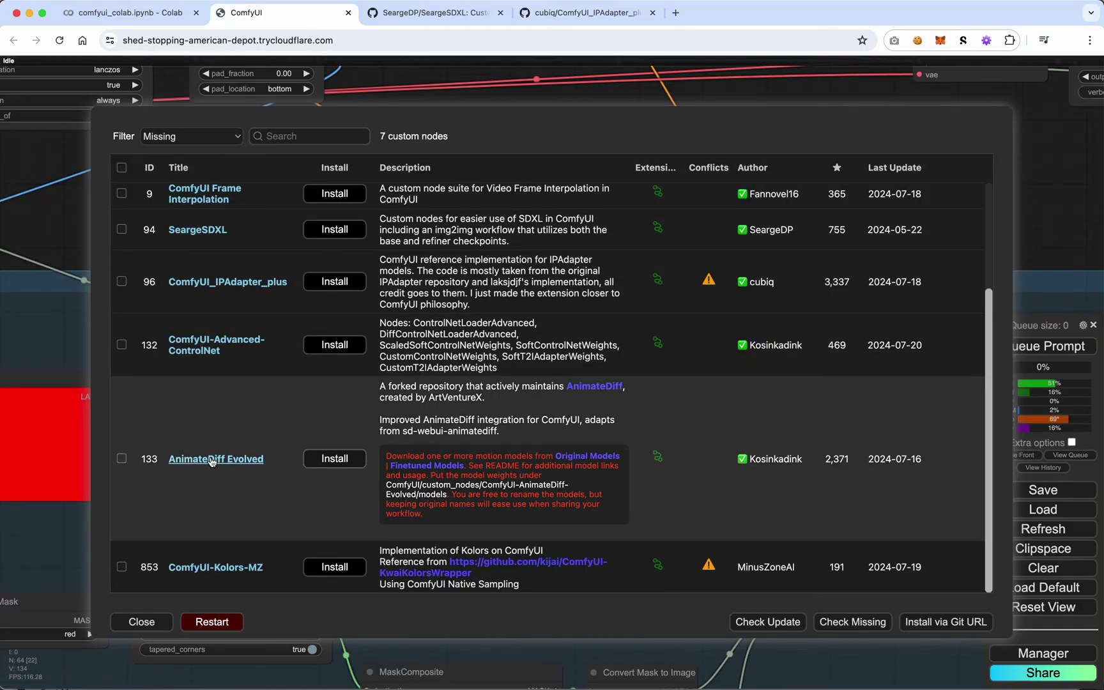
click(212, 461)
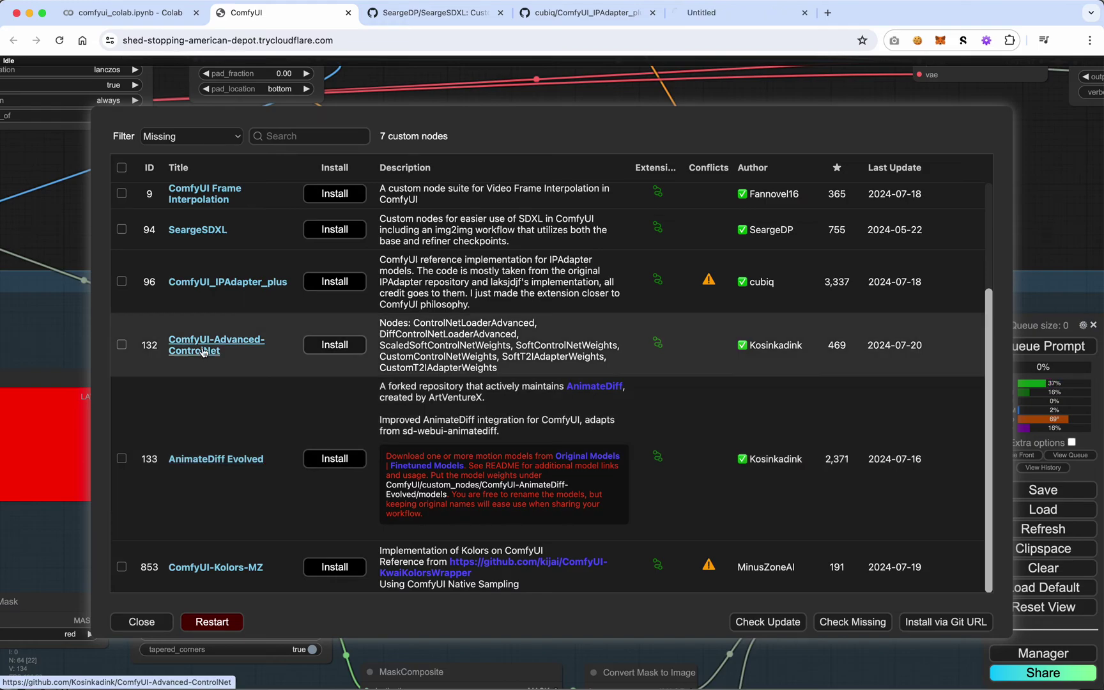
scroll(204, 345, up, 3)
scroll(203, 301, up, 1)
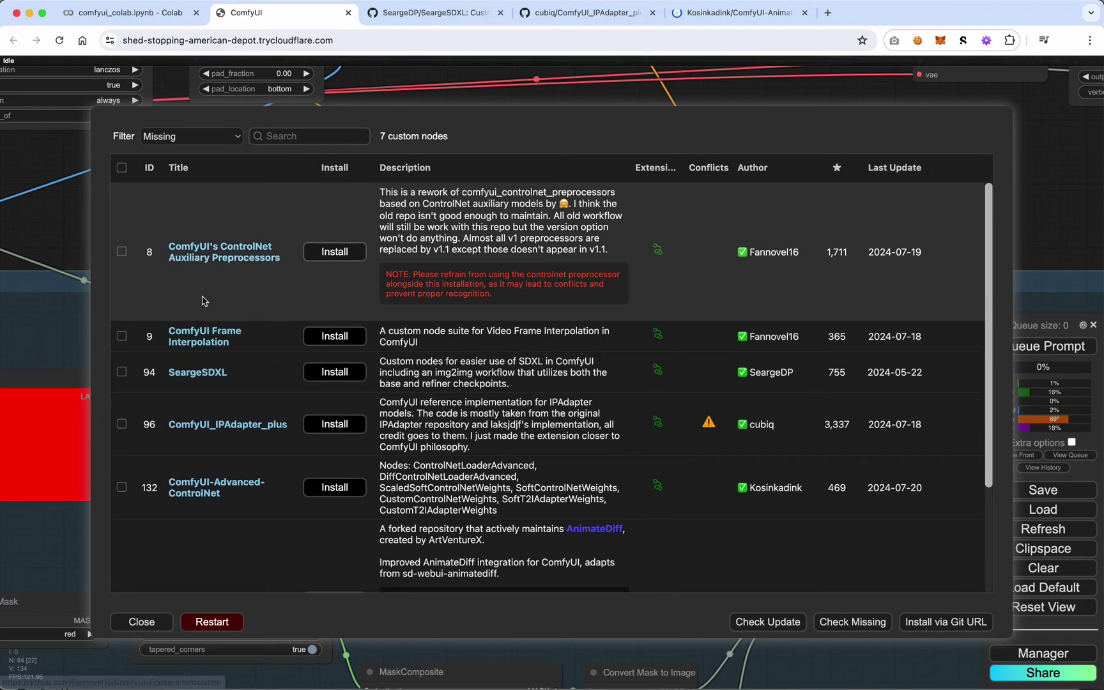
click(208, 256)
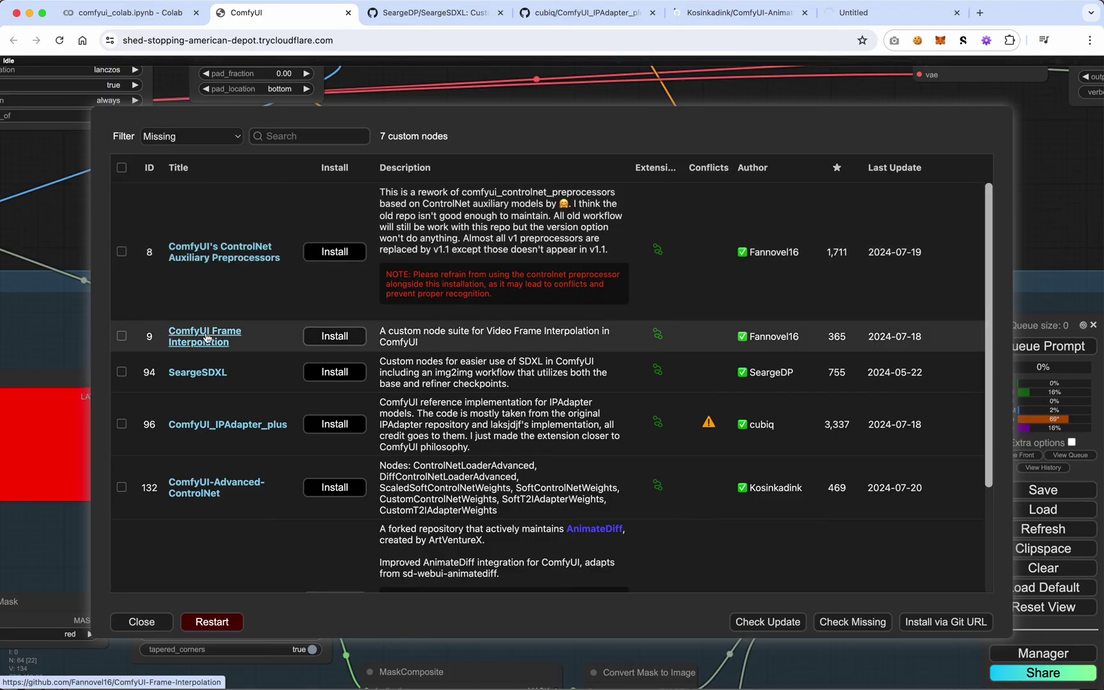
- Open the Frame Interpolation repository and search AnimateDiff-Evolved's page for 'prepimage'
click(204, 332)
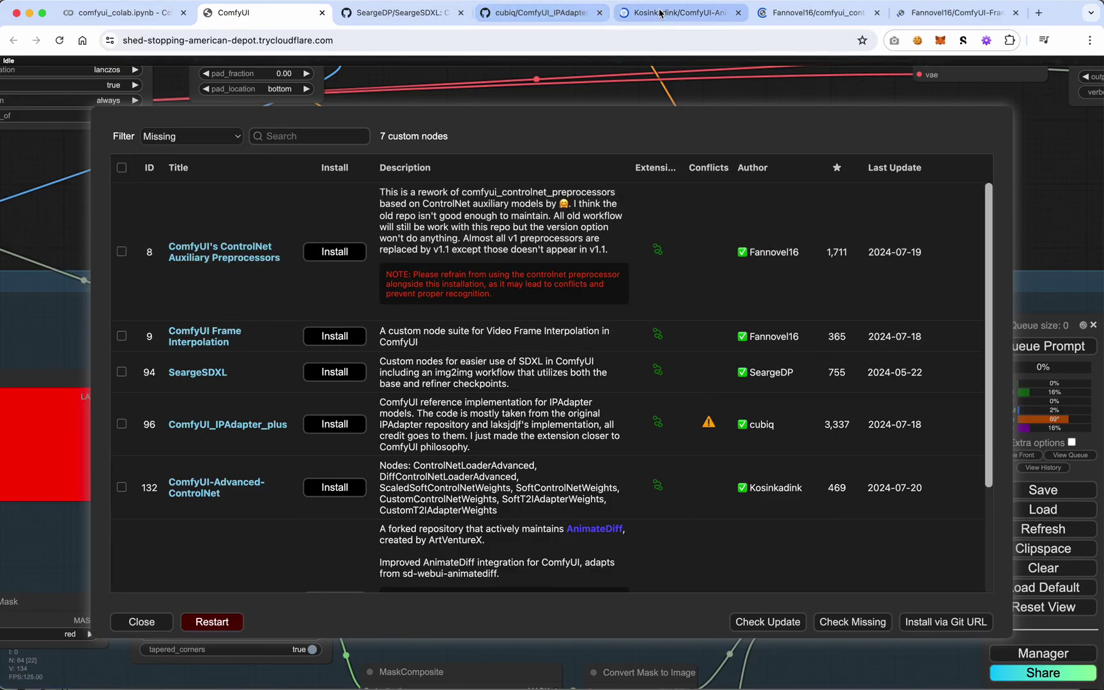
click(679, 12)
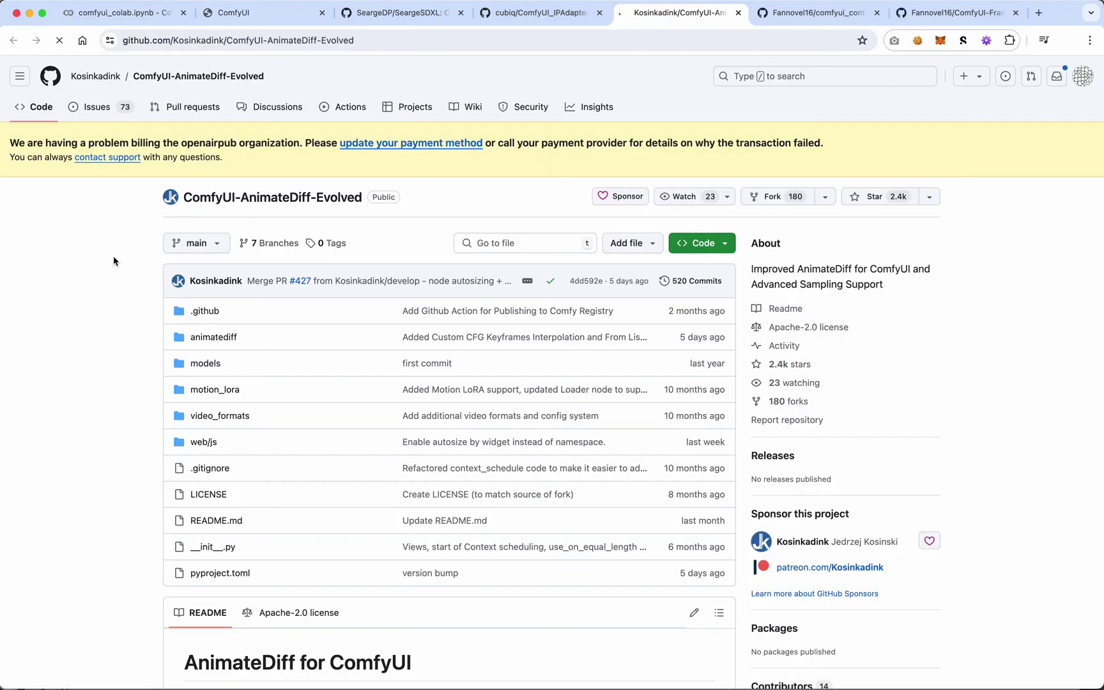
key(super+f)
text(prep)
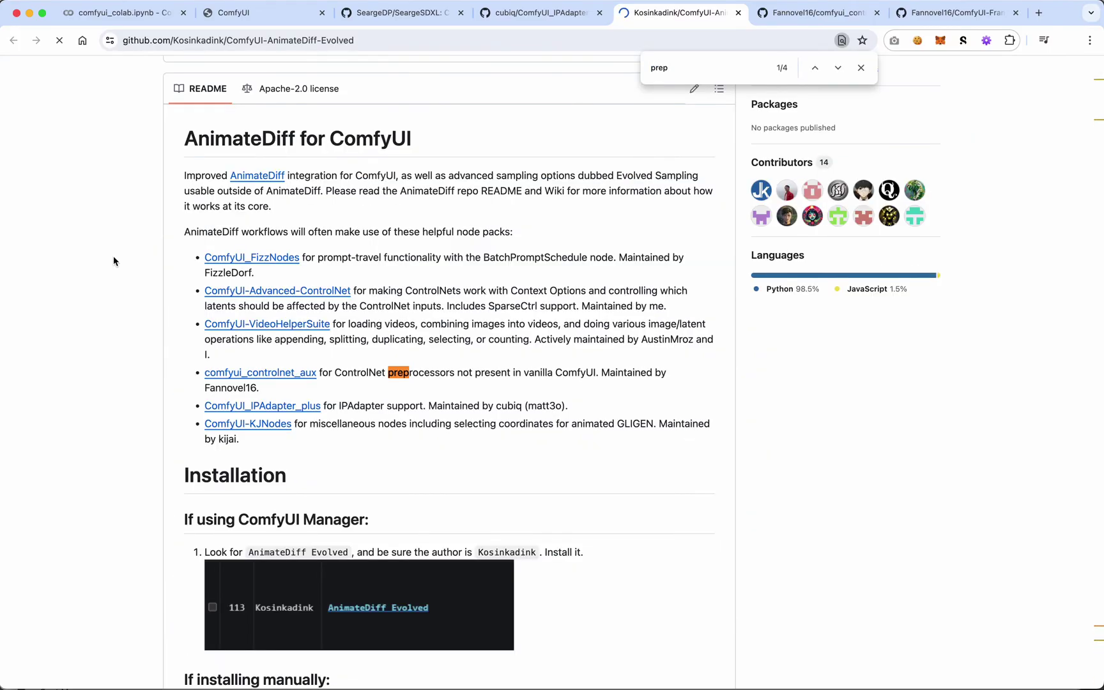
text(image)
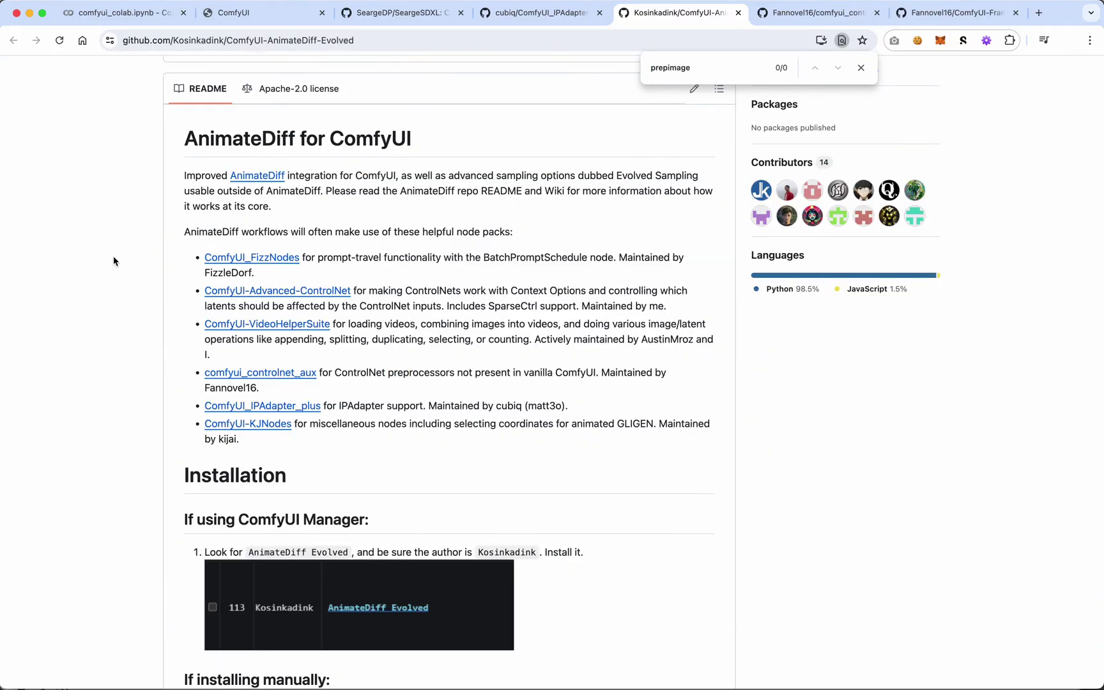
scroll(120, 276, up, 10)
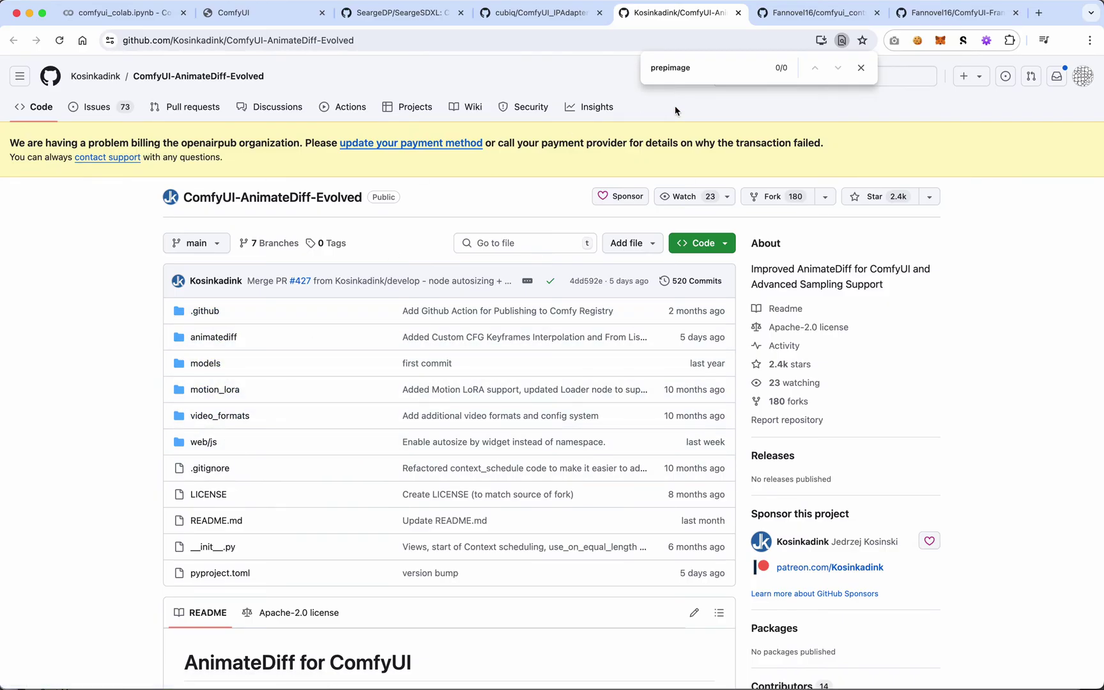
- Search the comfyui_controlnet_aux page for 'prep image', which finds no matches
click(801, 14)
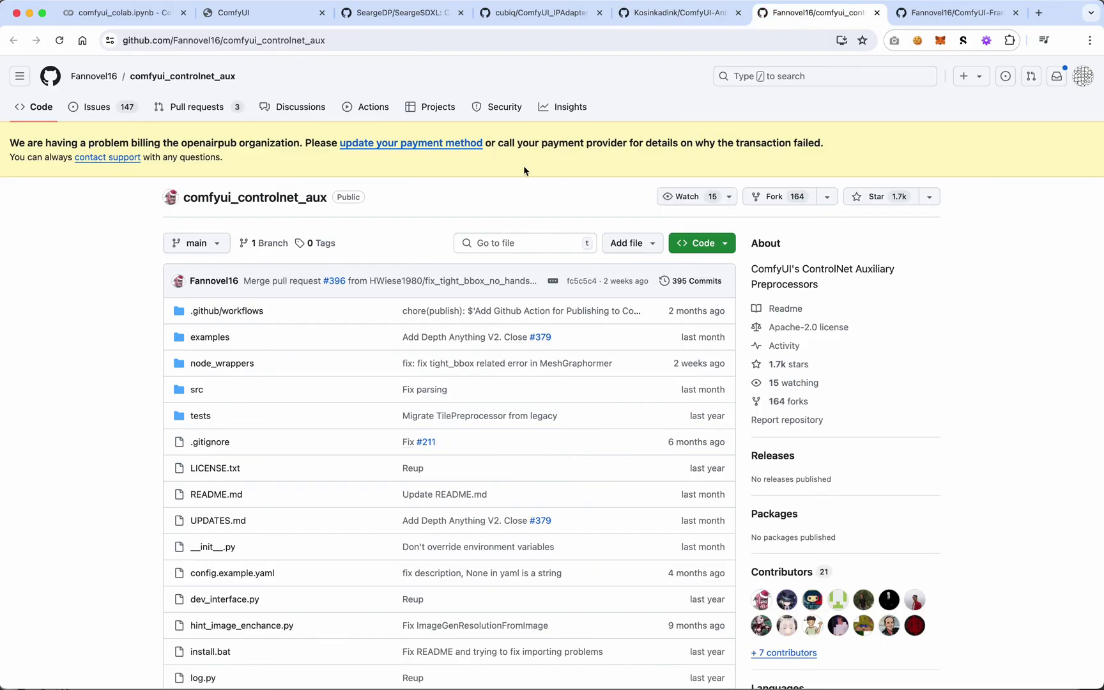
scroll(118, 364, down, 2)
key(super+f)
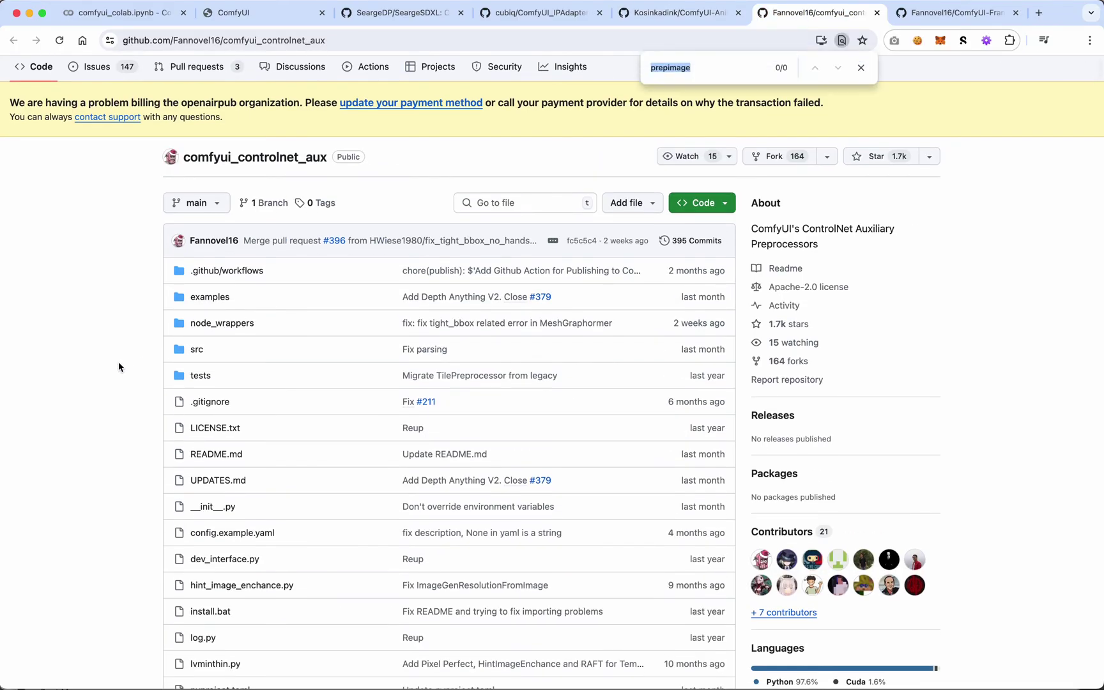
text(prepi)
text(mahe)
key(BackSpace)
key(BackSpace)
text(image)
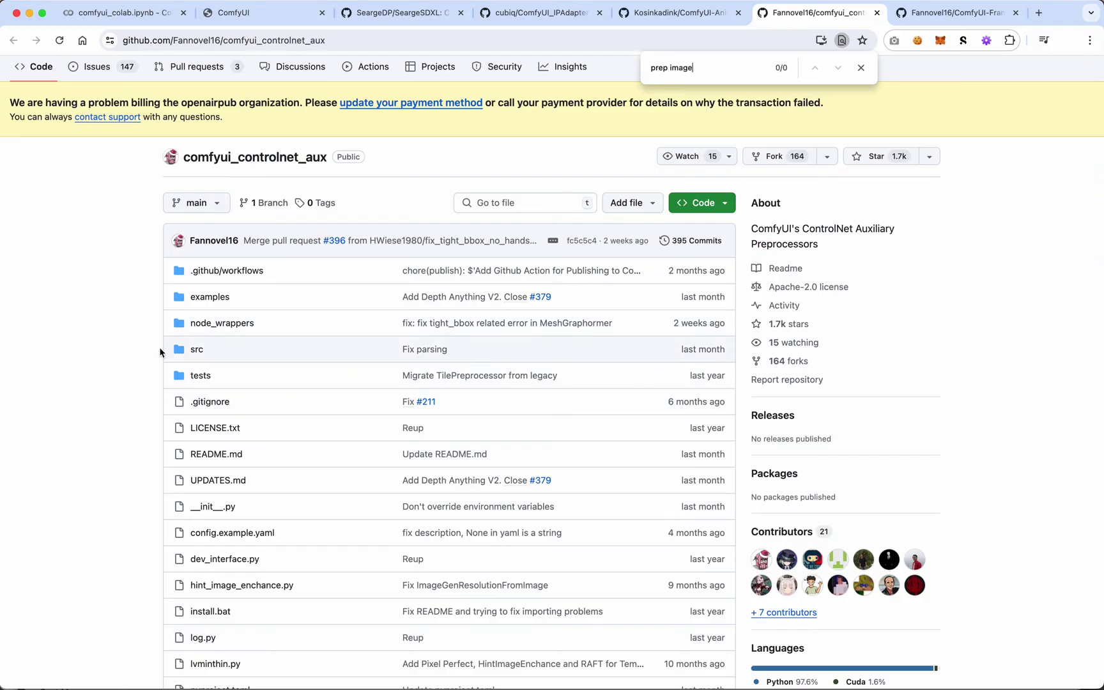
scroll(117, 362, down, 15)
scroll(116, 361, down, 15)
scroll(117, 362, down, 10)
scroll(117, 360, down, 10)
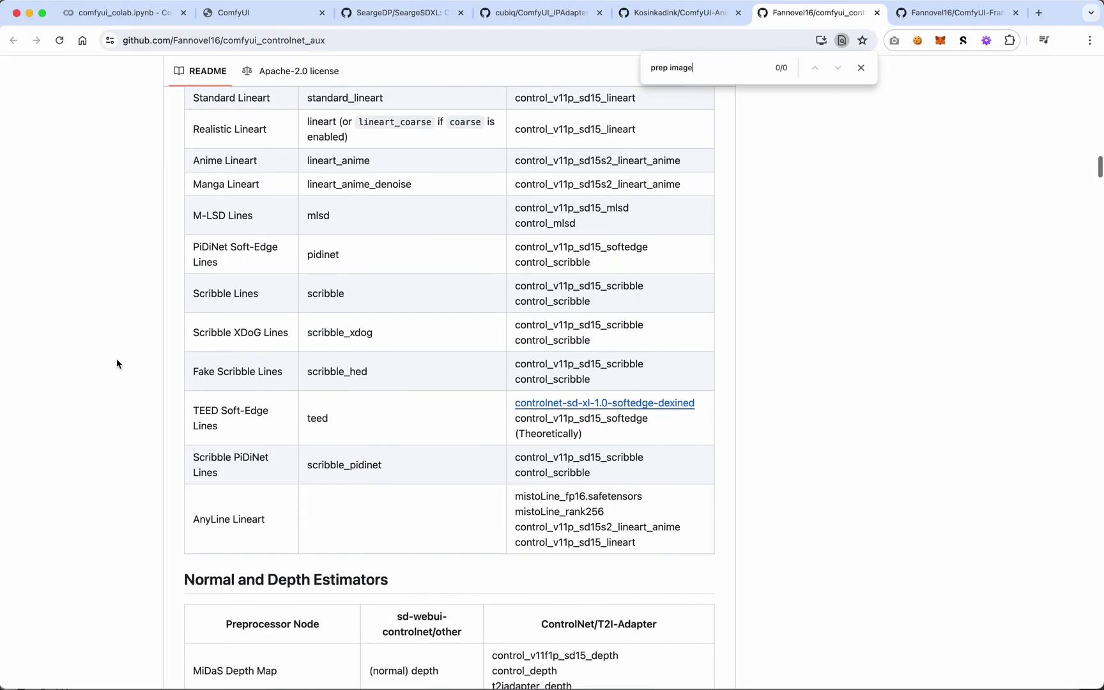
- Read the Frame-Interpolation README's Nodes and Install sections, then go back to ComfyUI
click(926, 14)
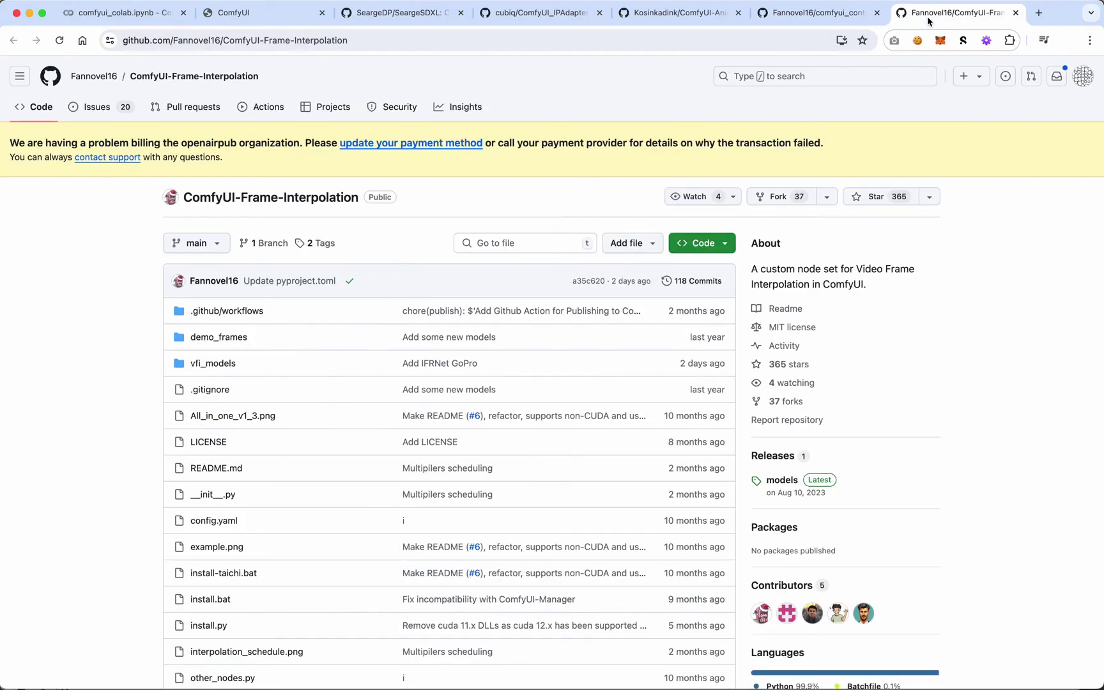
scroll(119, 348, down, 12)
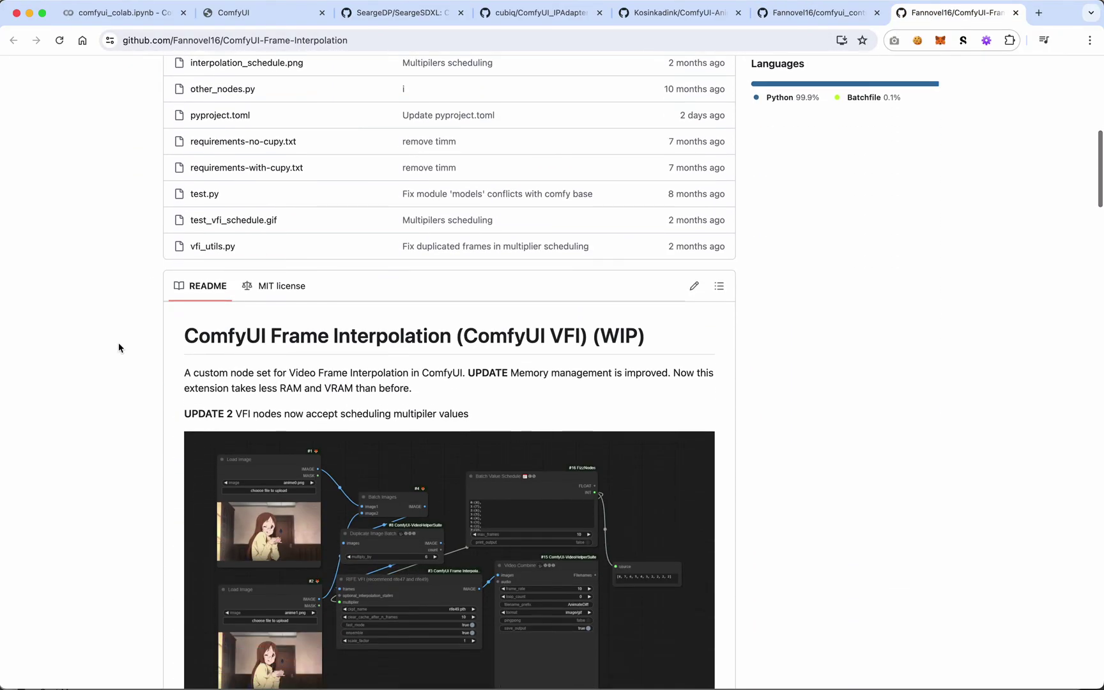
scroll(119, 344, down, 10)
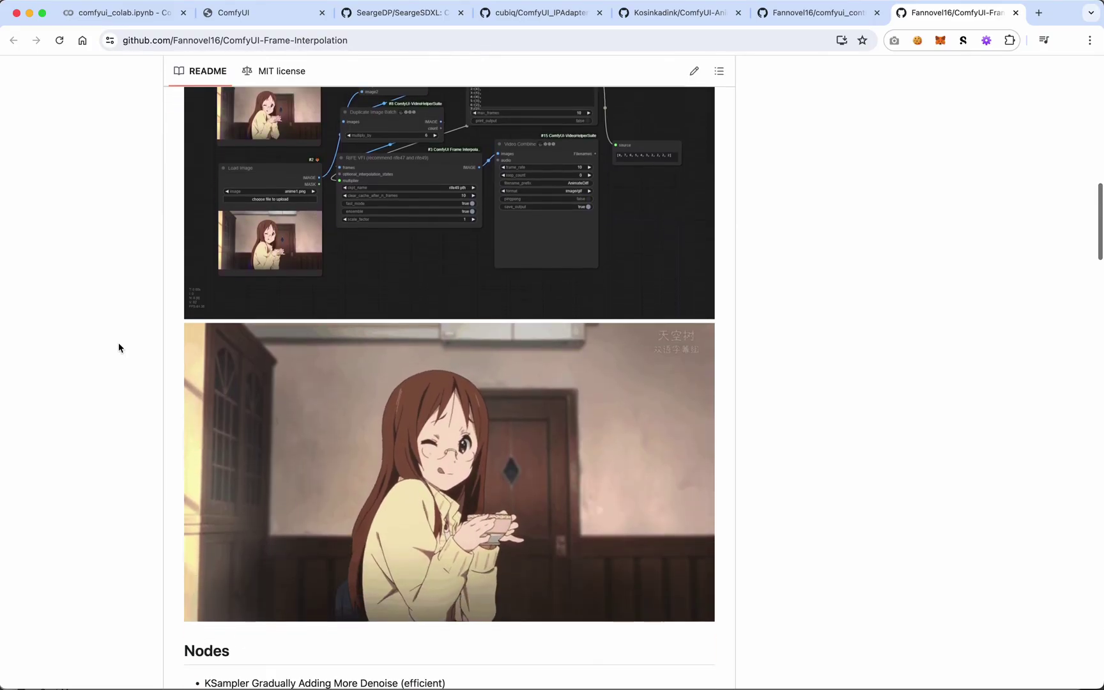
scroll(118, 347, down, 6)
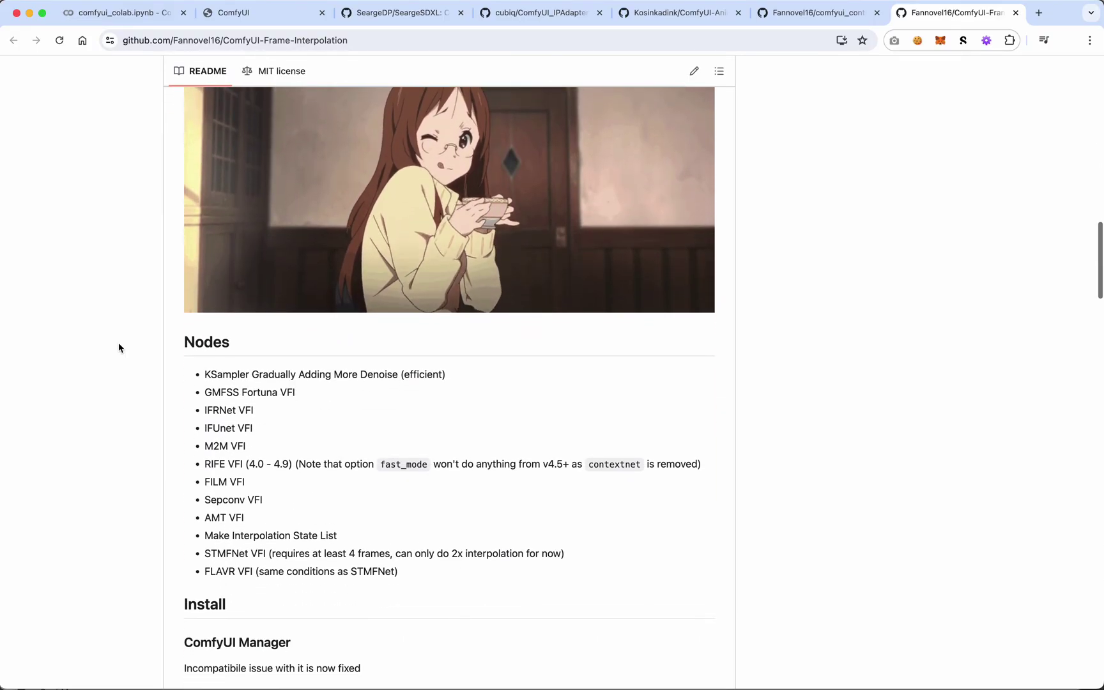
scroll(118, 348, down, 5)
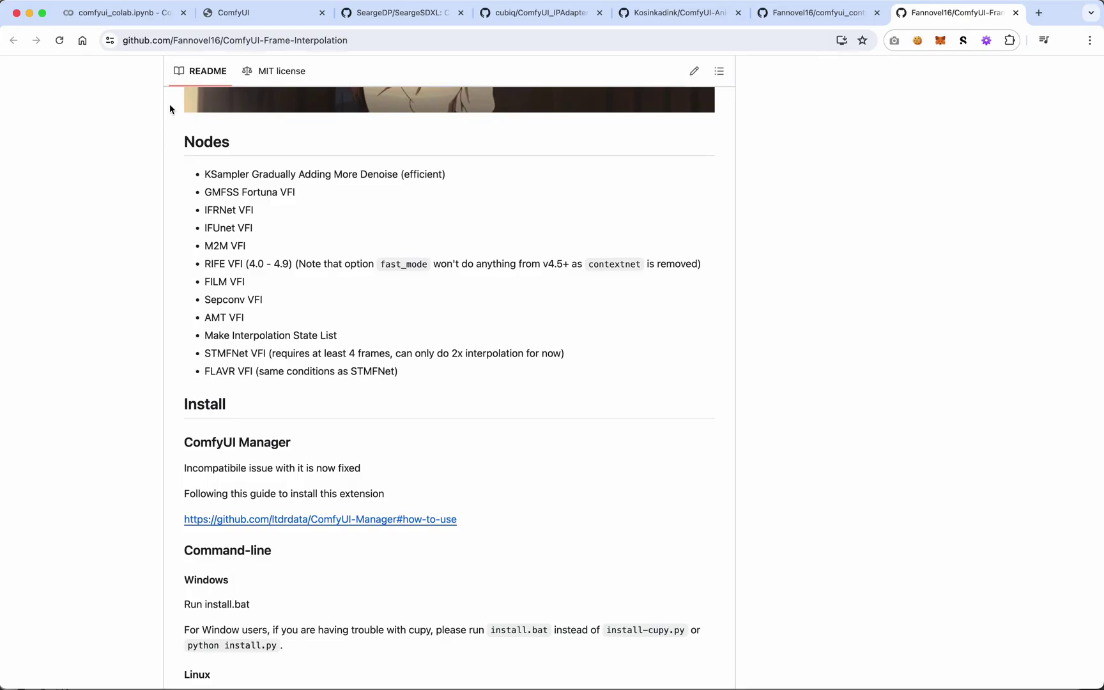
click(229, 7)
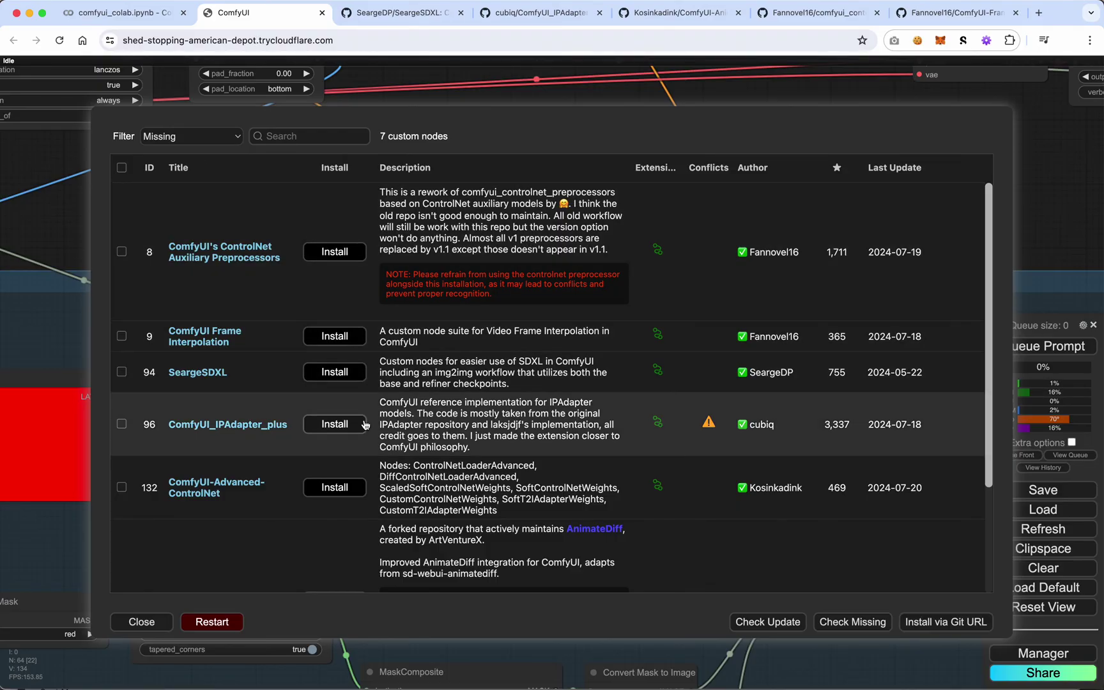
- Scroll through the Manager's list of missing custom nodes
scroll(364, 425, down, 5)
scroll(364, 424, up, 5)
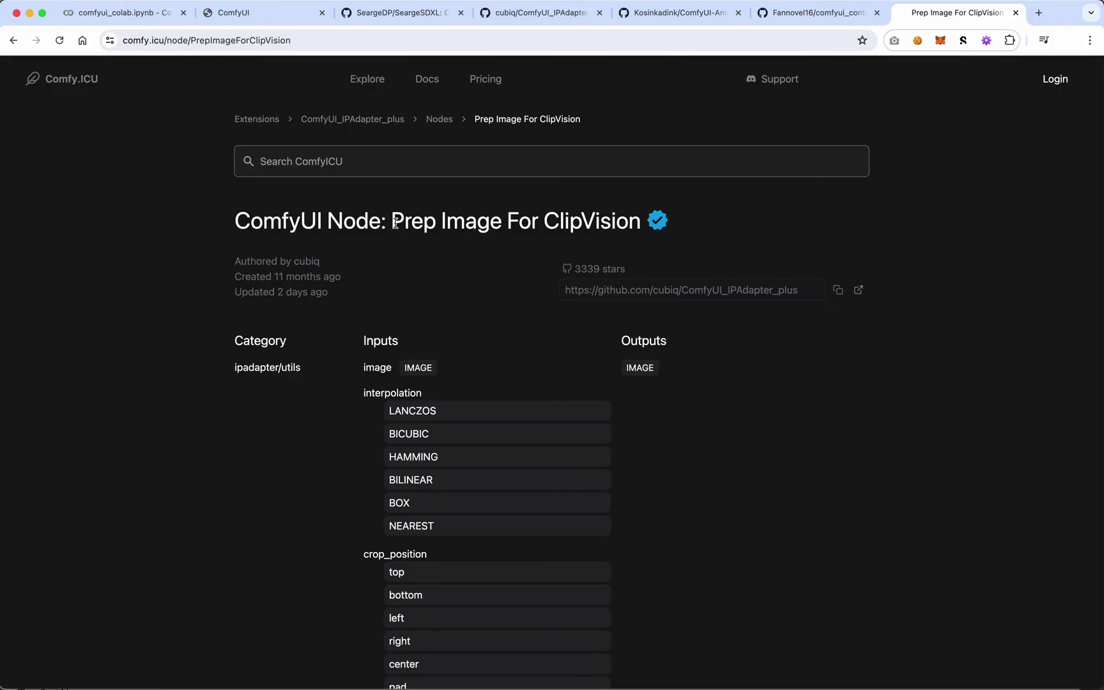
- Highlight the Prep Image For ClipVision name and its ComfyUI_IPAdapter_plus GitHub address
drag(392, 222, 608, 234)
click(655, 255)
drag(567, 290, 770, 299)
click(792, 319)
drag(682, 291, 809, 292)
click(793, 323)
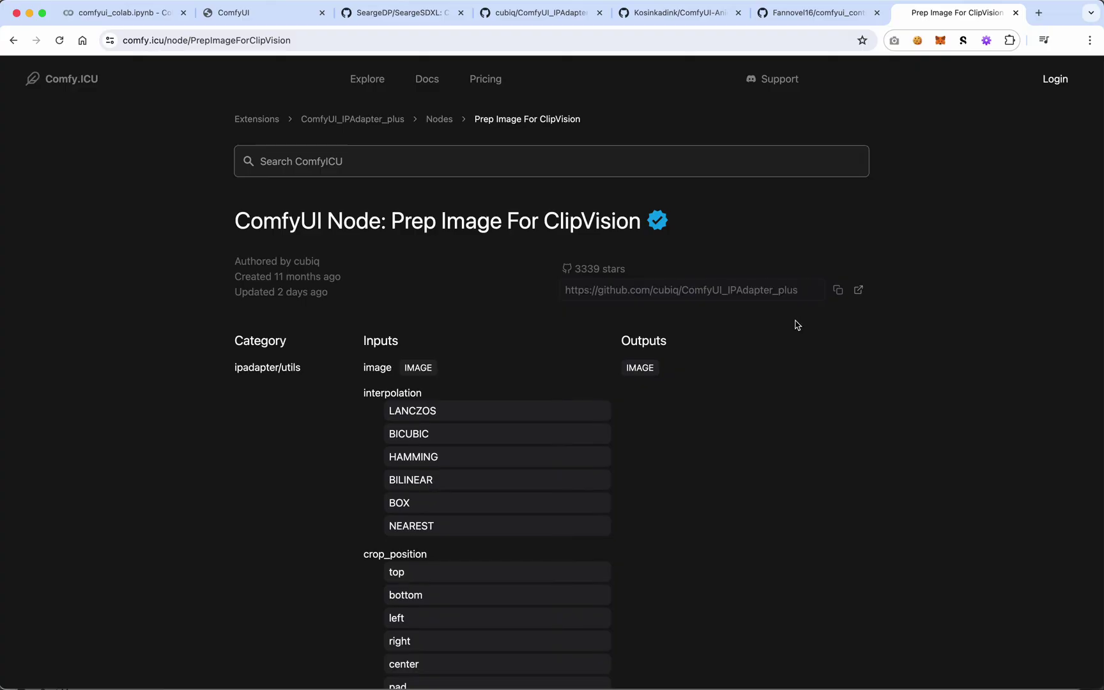
- Skim the cubiq/ComfyUI_IPAdapter_plus README and return to the missing nodes list
click(541, 14)
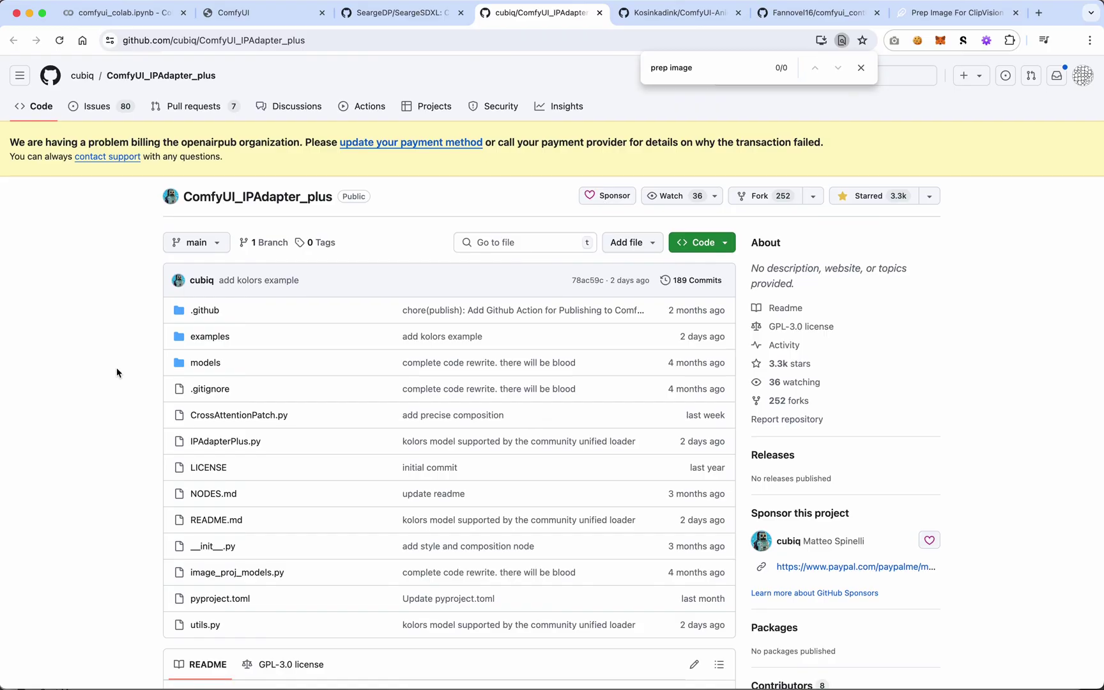
scroll(116, 370, down, 3)
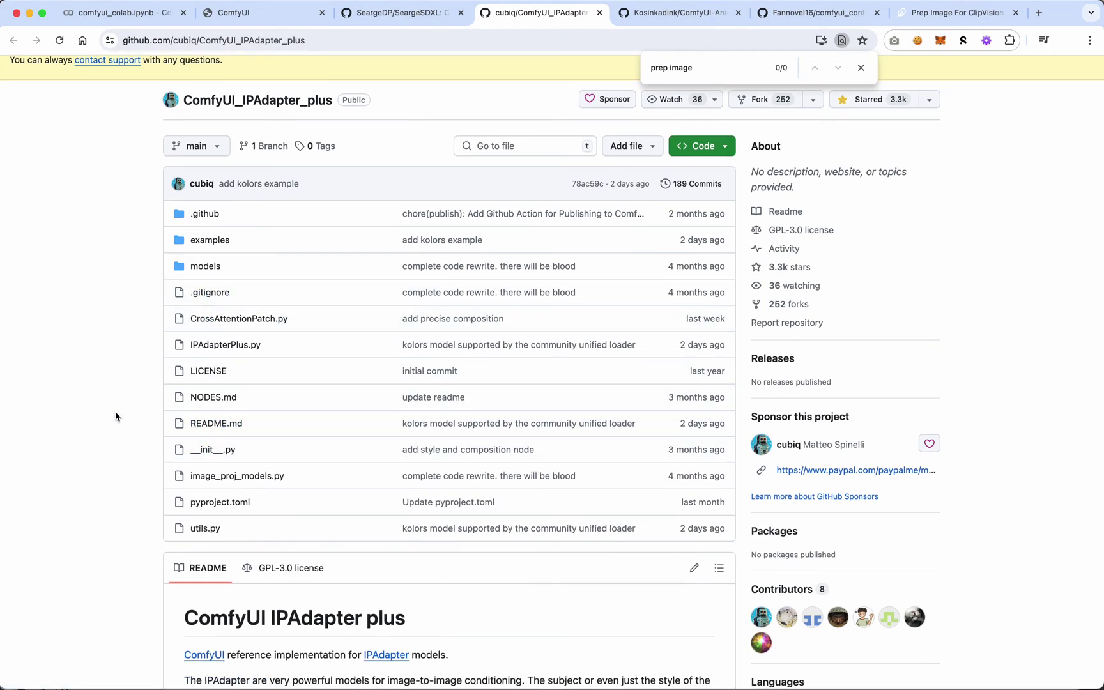
scroll(115, 417, down, 15)
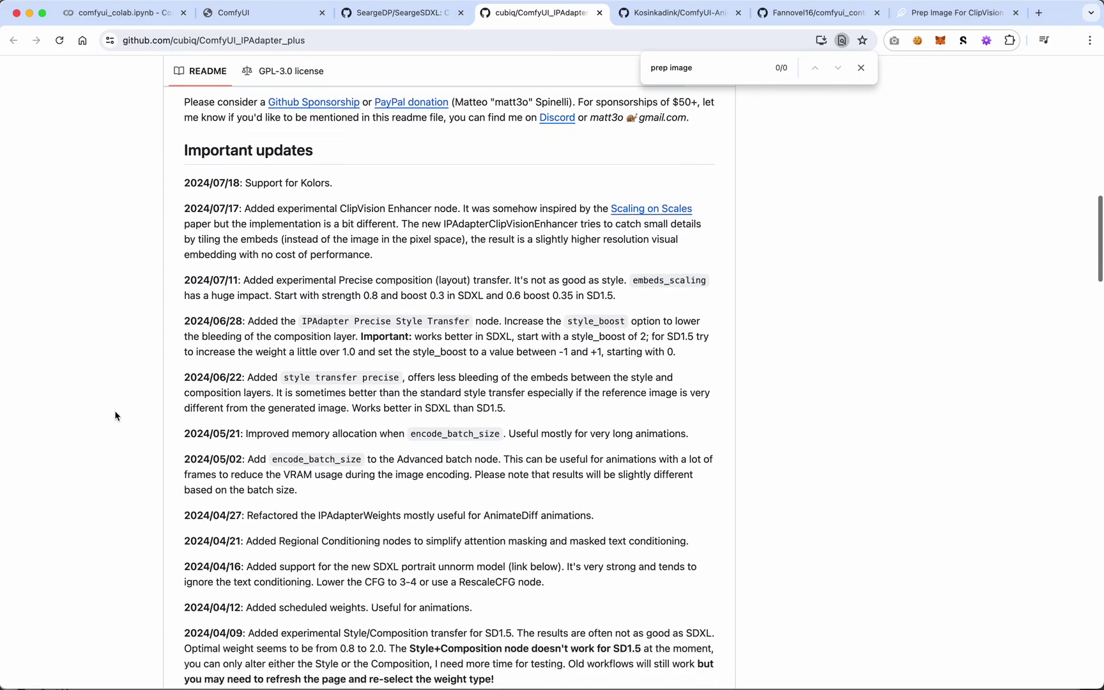
scroll(115, 416, down, 12)
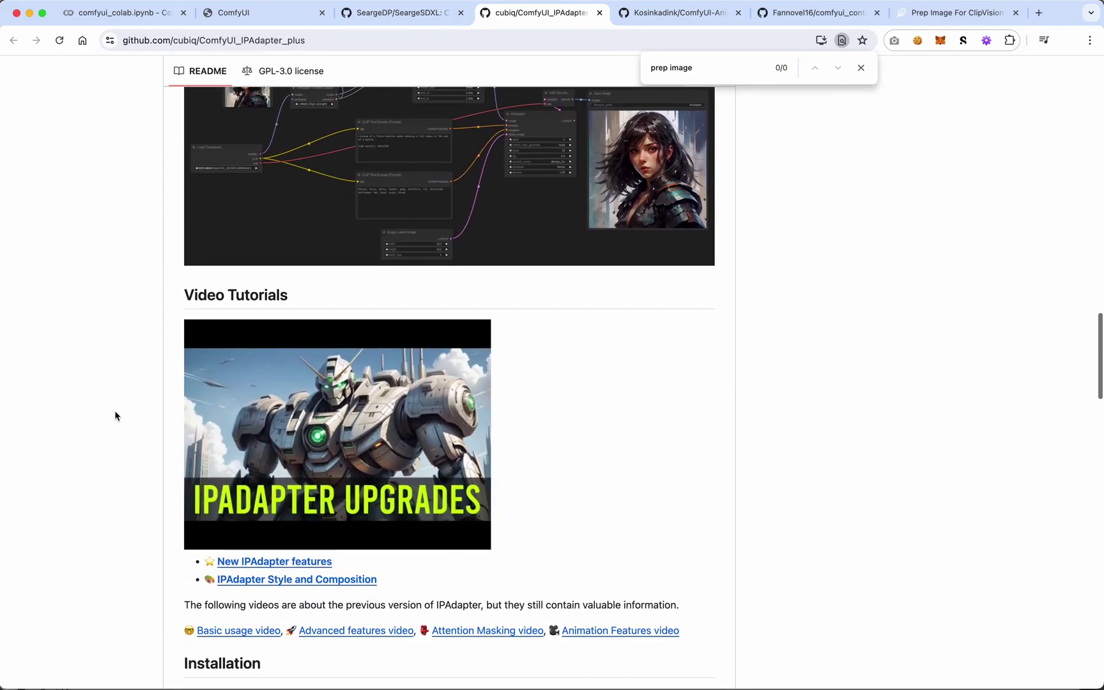
scroll(115, 416, up, 20)
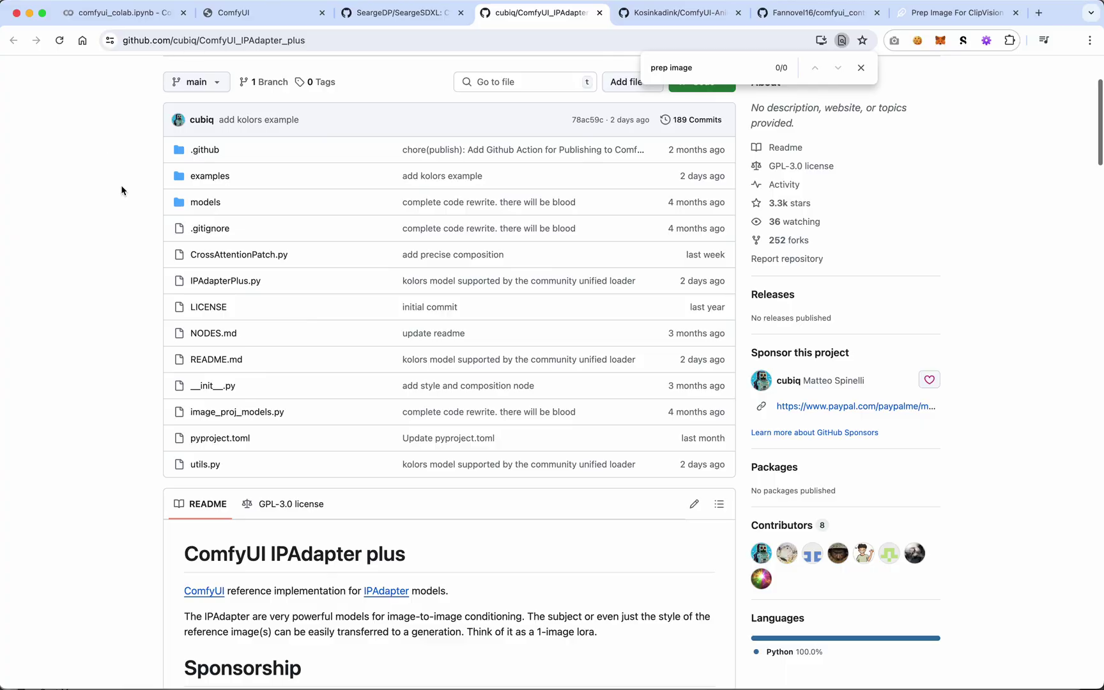
click(242, 13)
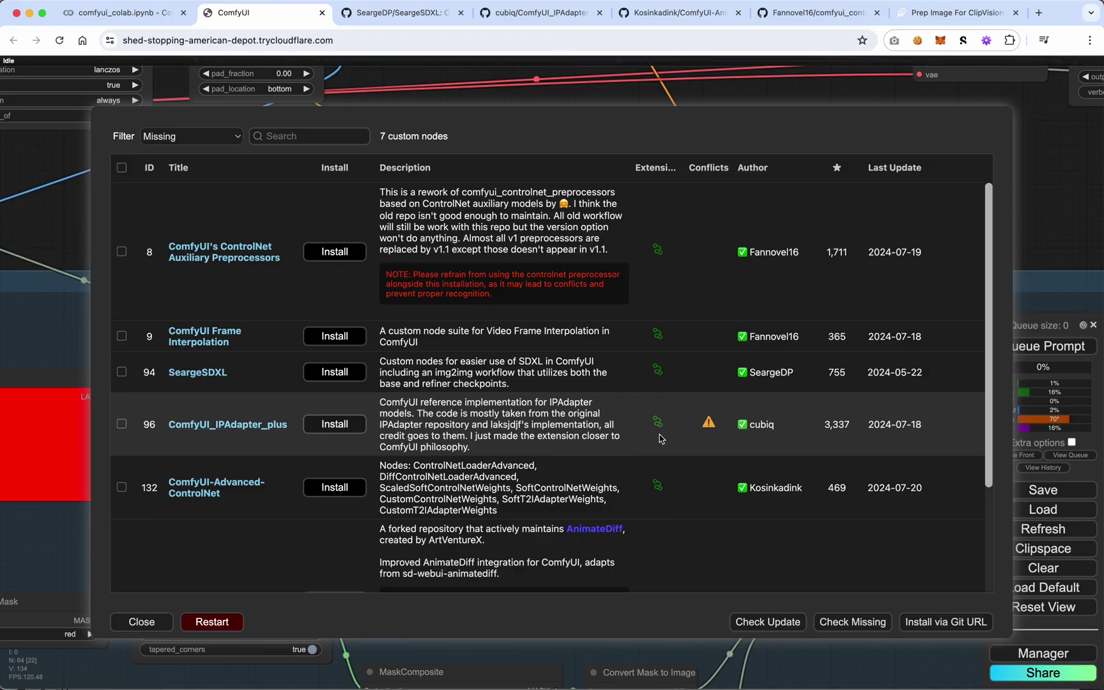
- Check the Conflicts warning, then install ComfyUI_IPAdapter_plus from its row
mouse_move(709, 426)
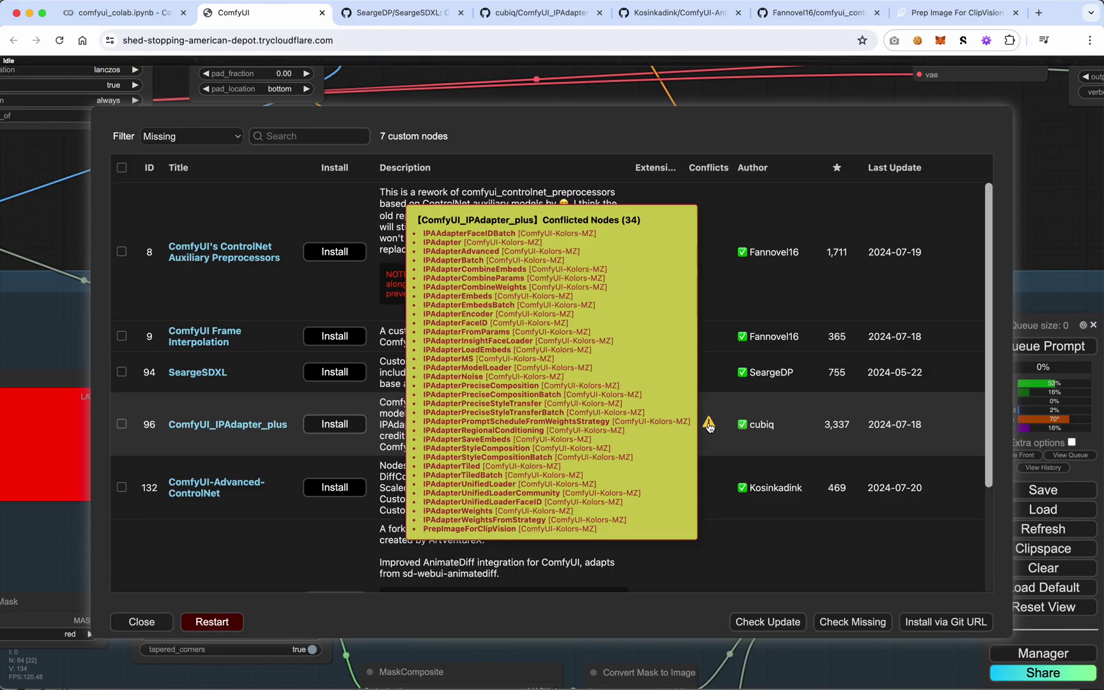
scroll(710, 418, down, 1)
scroll(715, 405, up, 1)
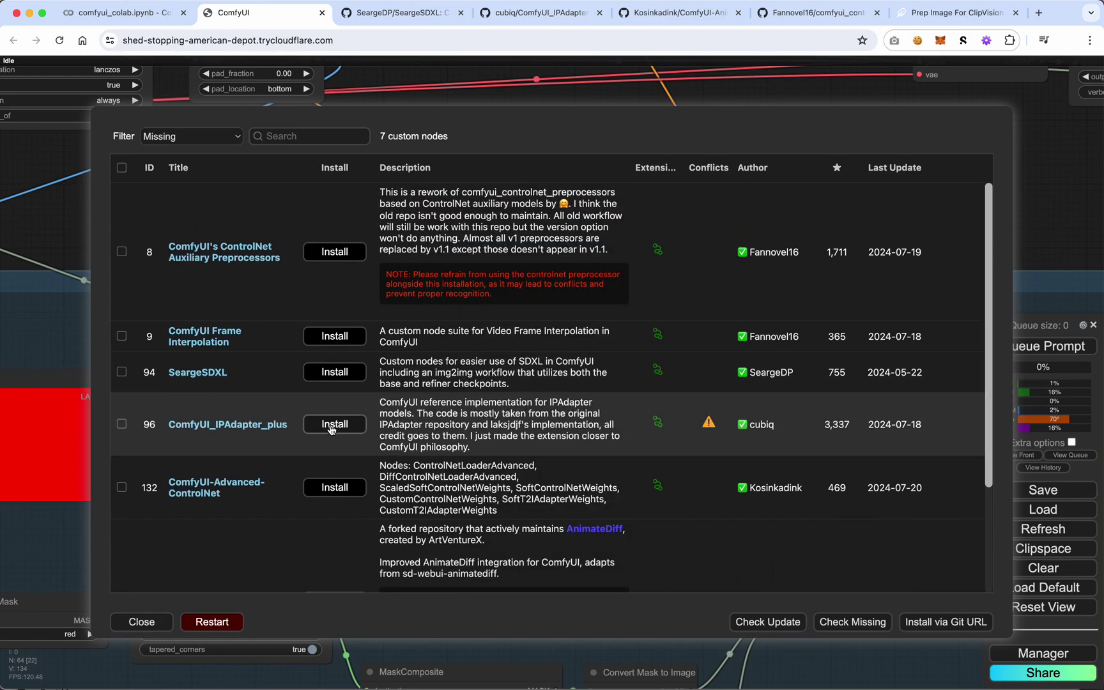
click(332, 425)
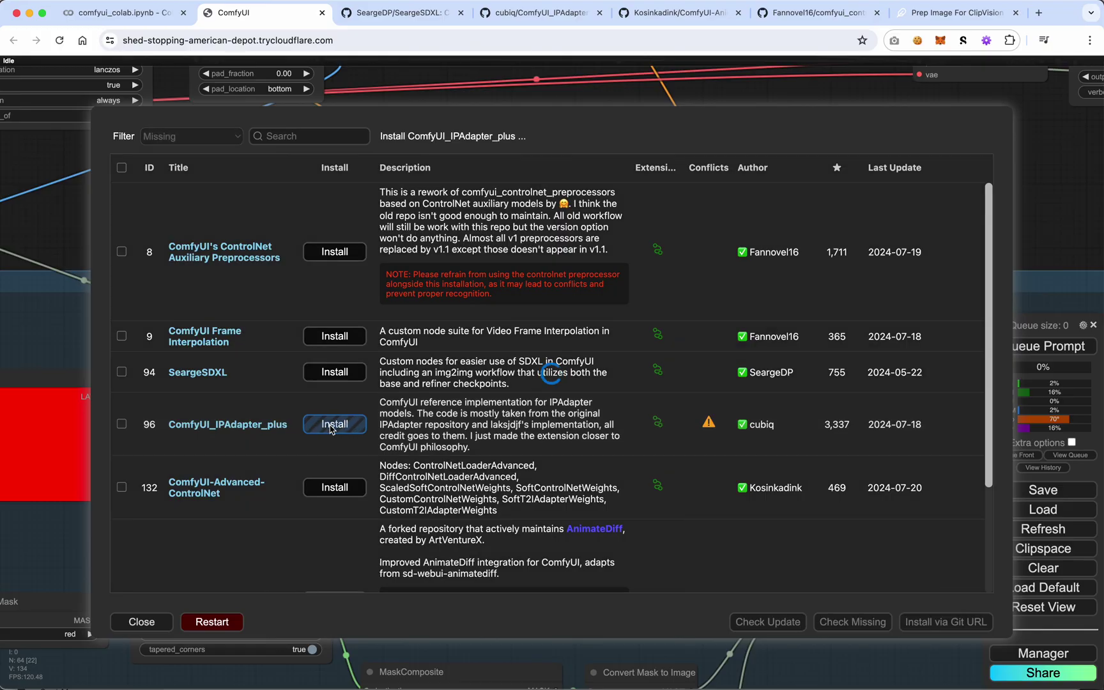